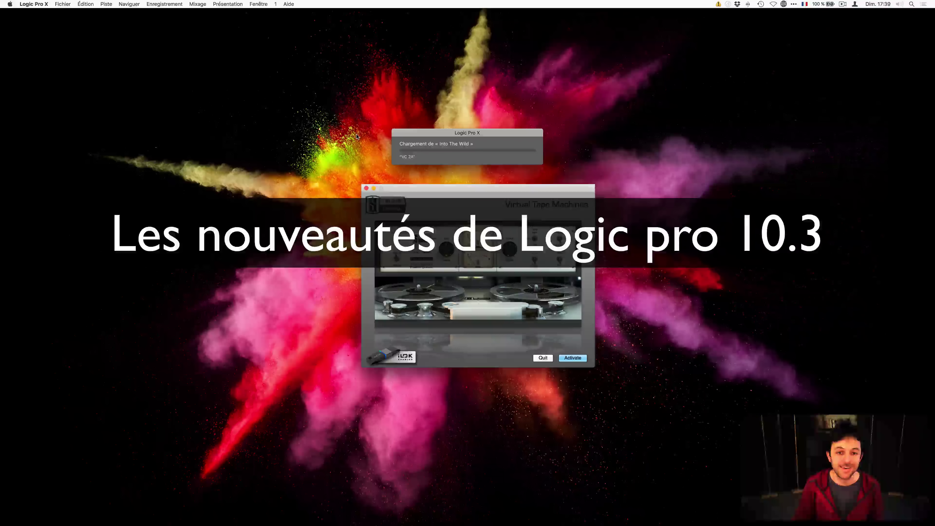
# - Quit the Virtual Tape Machines activation window so that the Into The Wild project can load
pyautogui.click(543, 358)
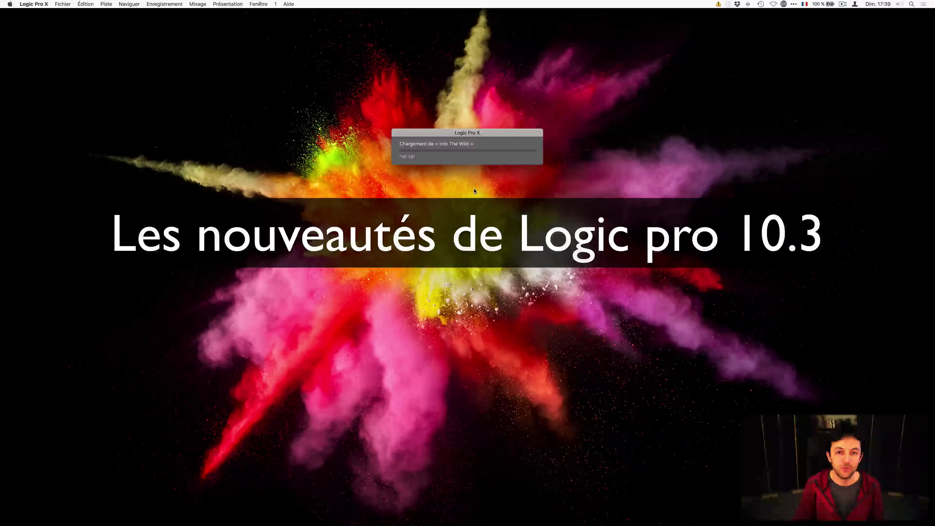
pyautogui.click(522, 177)
pyautogui.click(522, 177)
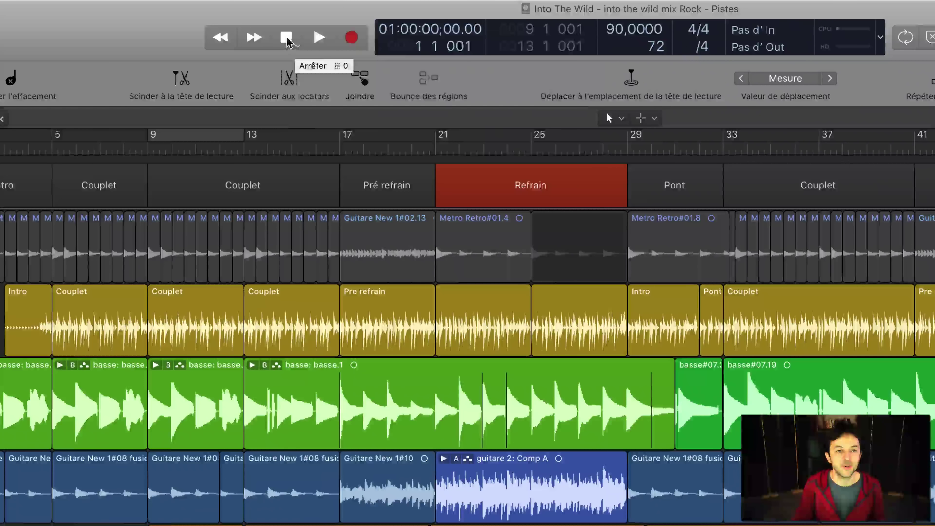
# - Examine the Stop control's behaviour options and the display mode options of the transport display
pyautogui.rightClick(293, 49)
pyautogui.click(262, 68)
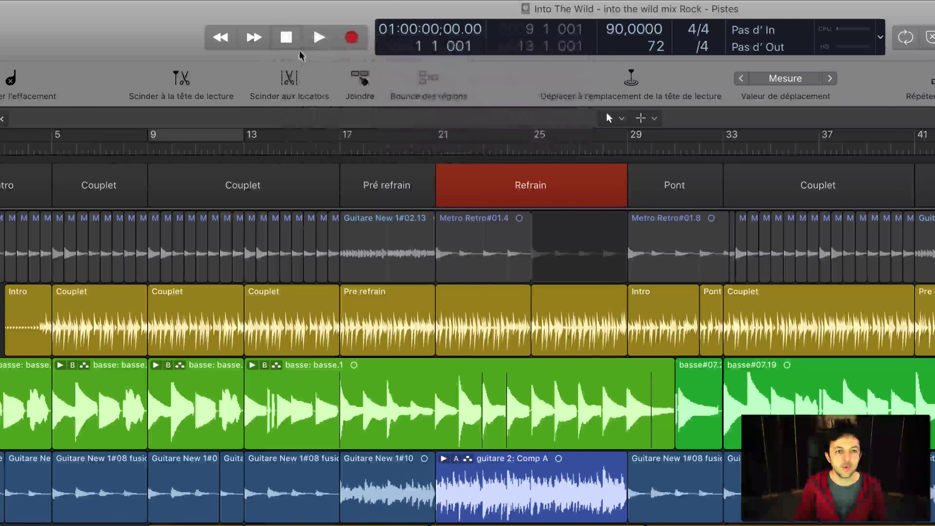
pyautogui.rightClick(298, 50)
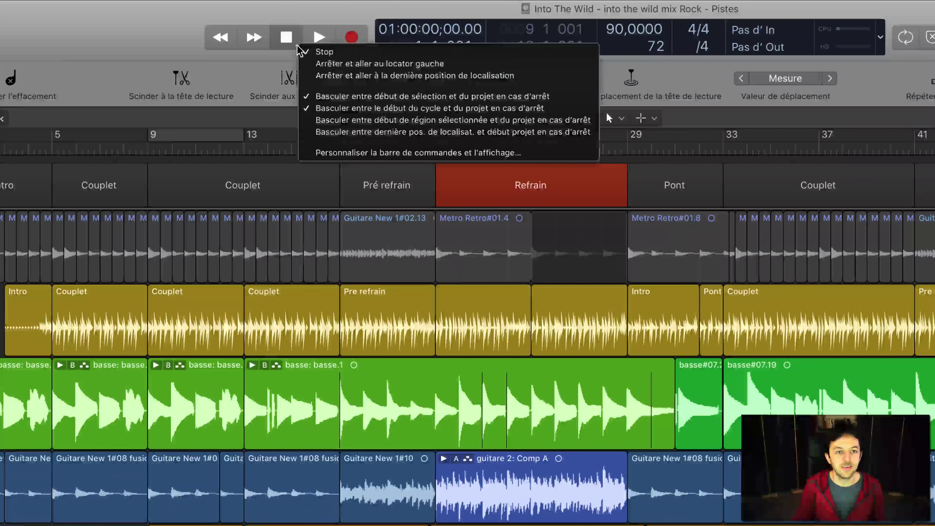
pyautogui.click(291, 50)
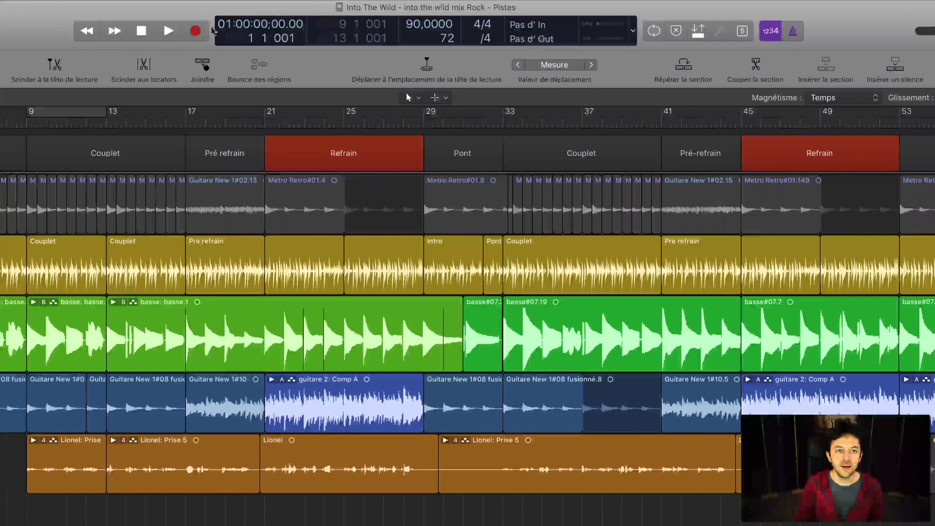
pyautogui.click(632, 31)
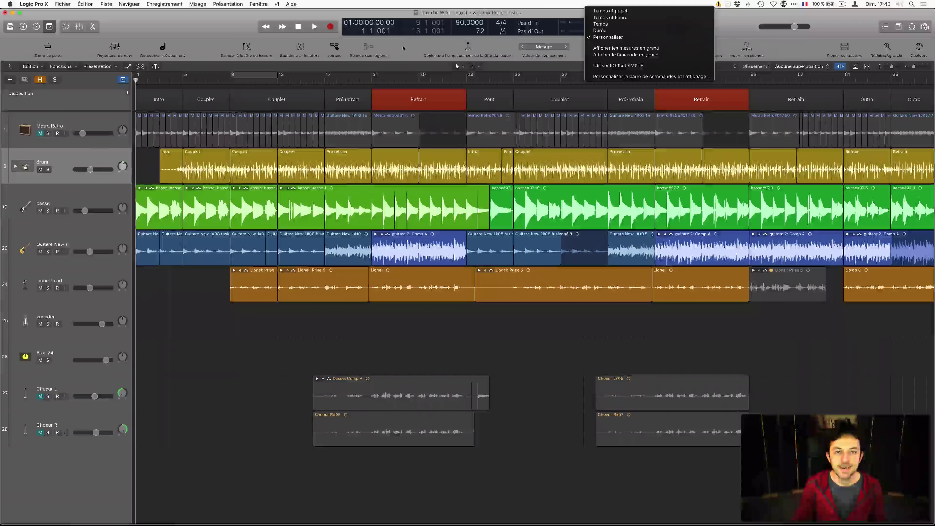
pyautogui.press('Escape')
# - Set the Tracks area background to Lumineux in the display preferences
pyautogui.click(36, 3)
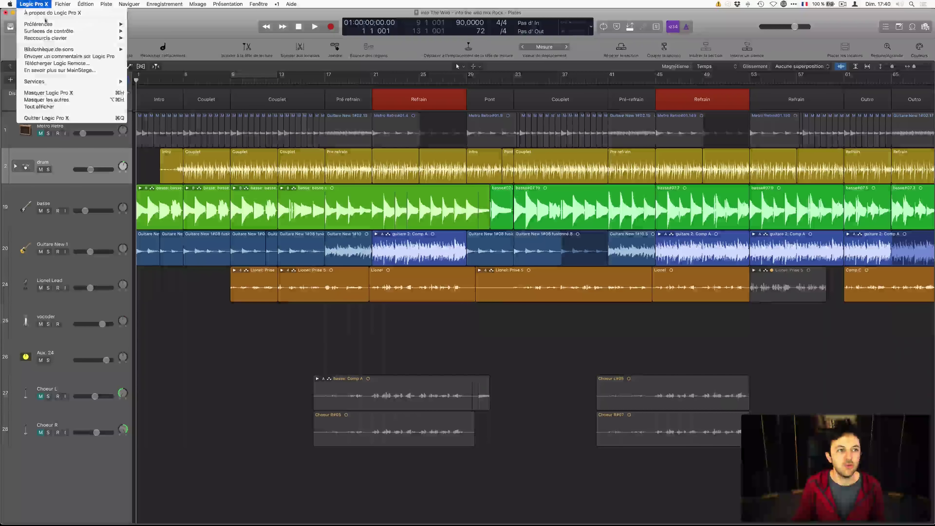
pyautogui.press('Escape')
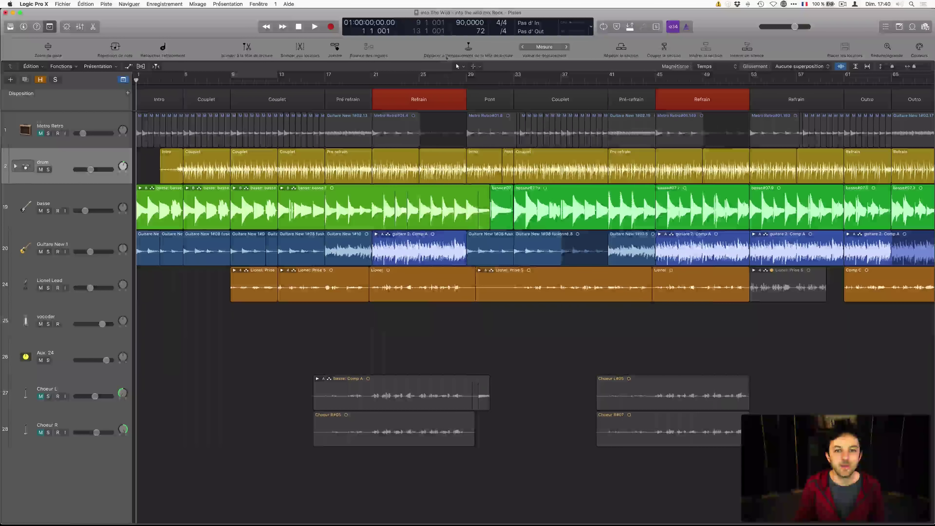
pyautogui.click(473, 136)
pyautogui.click(523, 161)
pyautogui.click(474, 189)
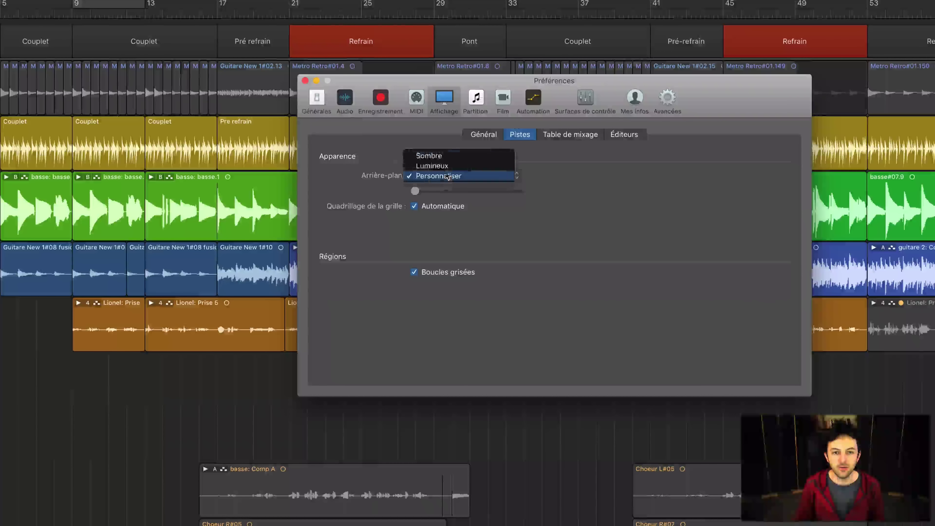
pyautogui.press('Escape')
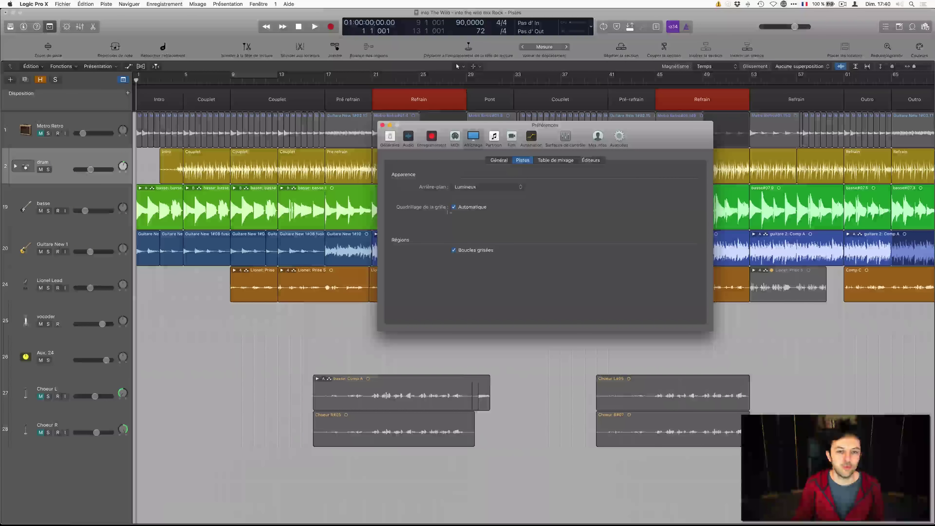
# - Set the Tracks area background to Personnaliser at its darkest shade and close the preferences
pyautogui.click(467, 187)
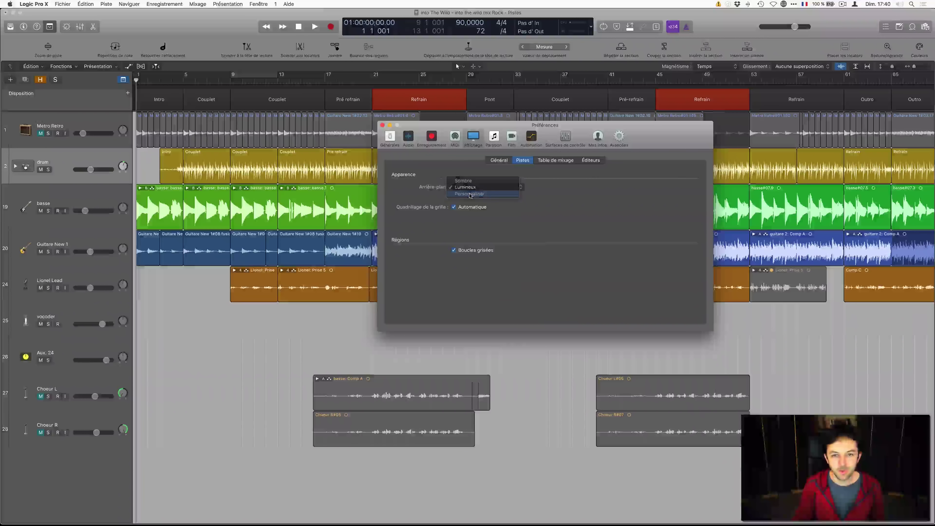
pyautogui.click(471, 193)
pyautogui.moveTo(468, 197); pyautogui.dragTo(426, 198)
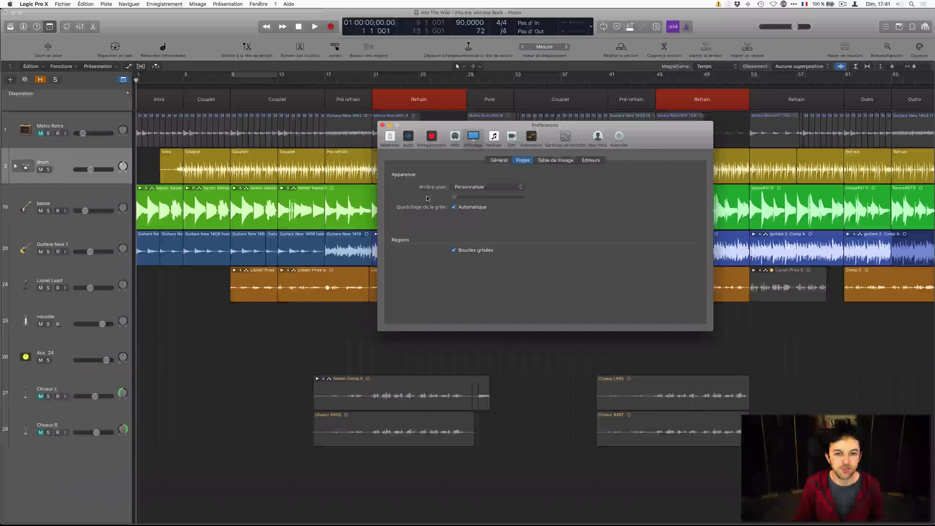
pyautogui.click(389, 136)
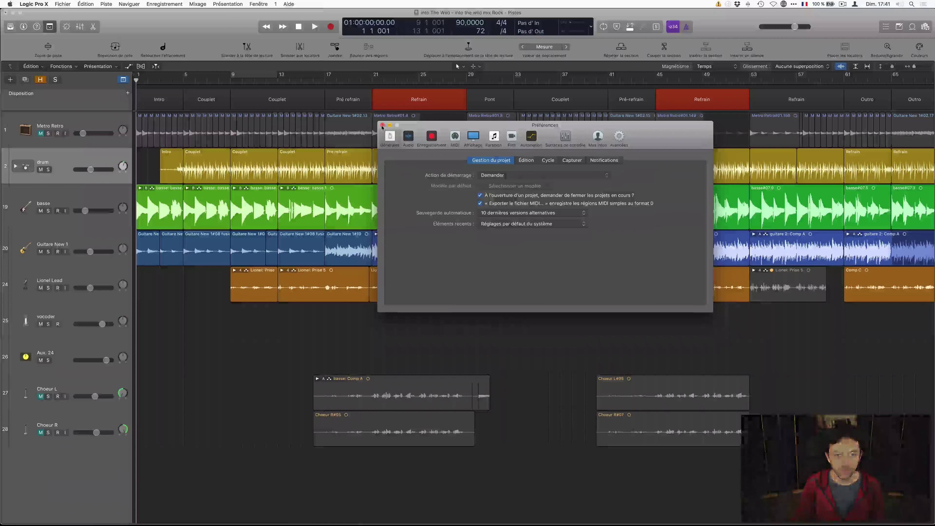
pyautogui.click(381, 126)
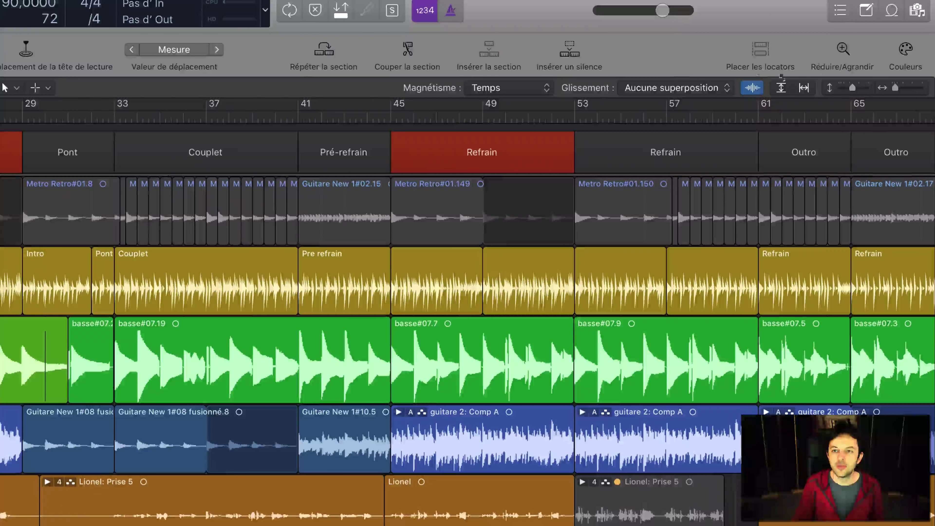
# - Turn on automatic vertical and horizontal track zoom and test it by showing and hiding the mixer, Smart Controls and editor
pyautogui.click(780, 87)
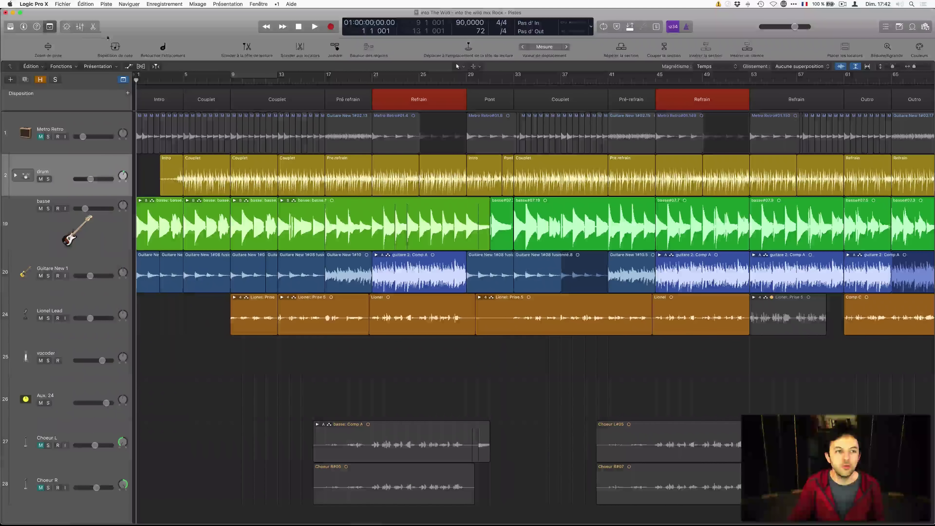
pyautogui.click(80, 26)
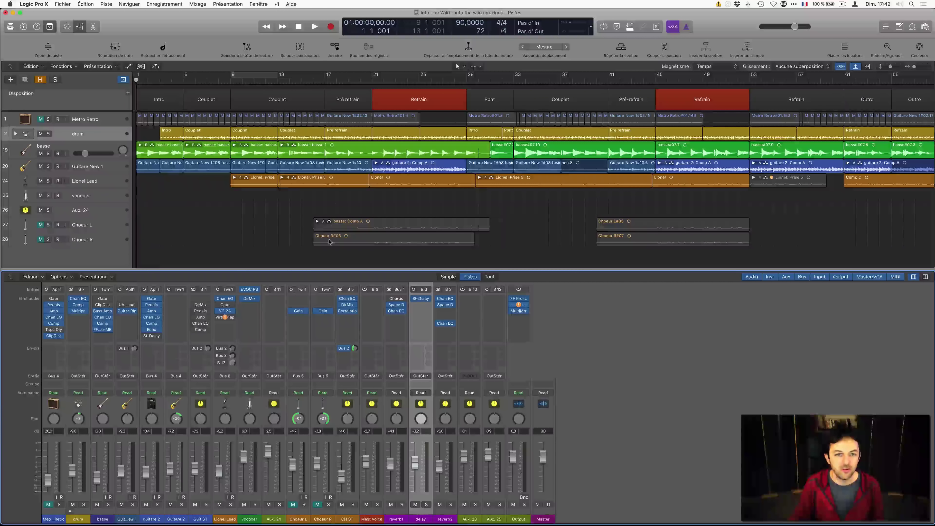
pyautogui.click(67, 26)
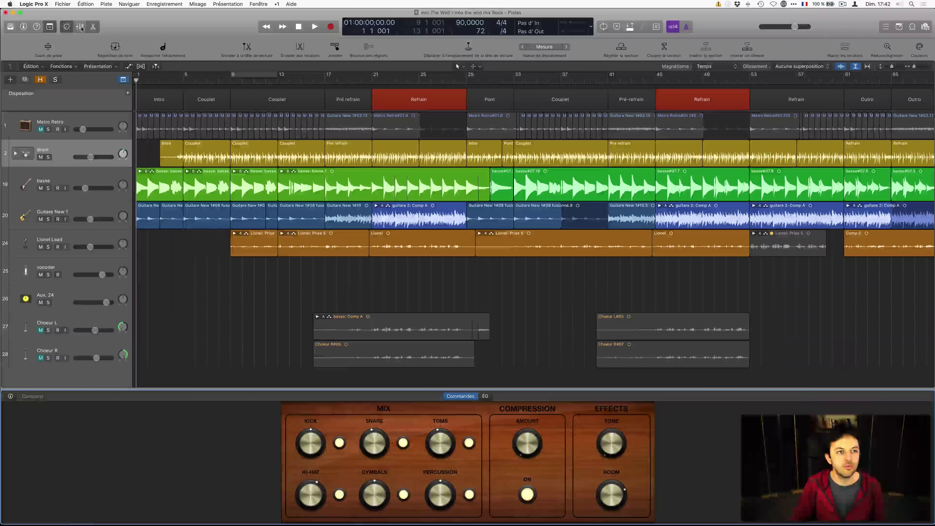
pyautogui.click(93, 27)
pyautogui.press('x')
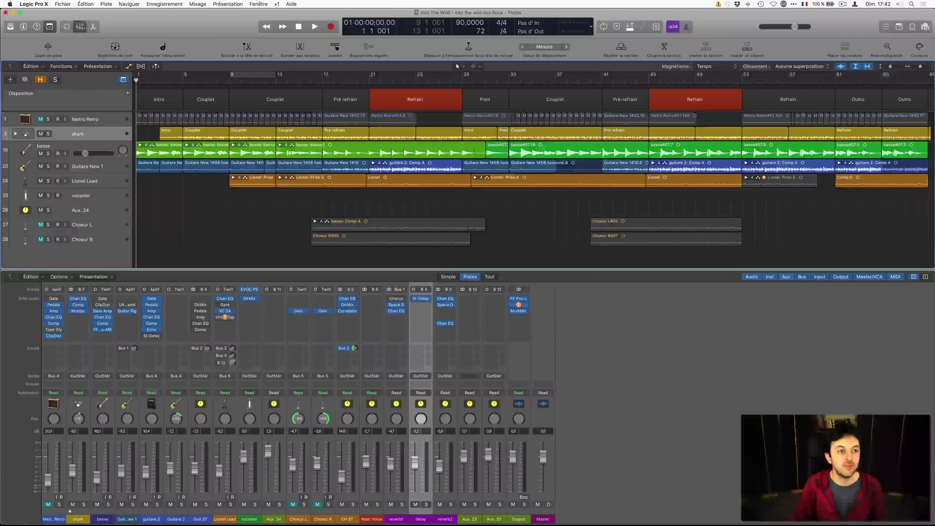
pyautogui.press('e')
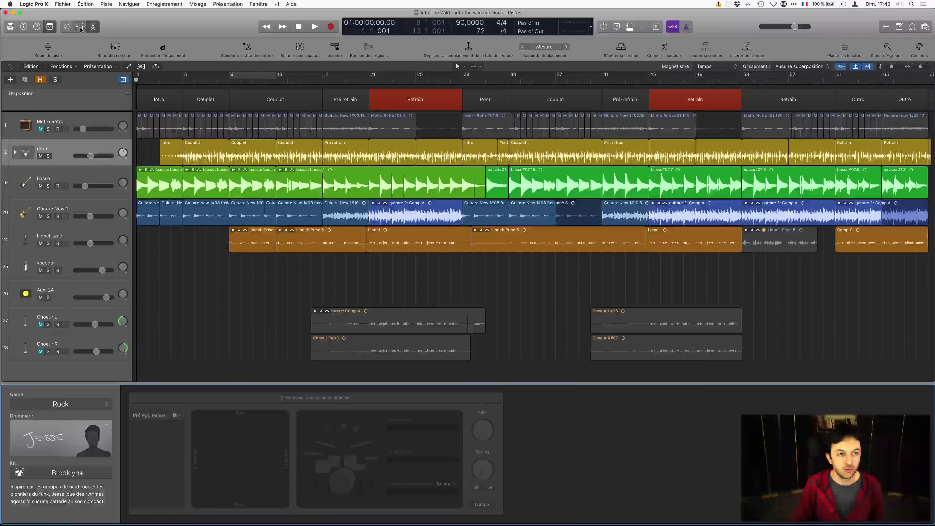
pyautogui.click(81, 28)
pyautogui.press('x')
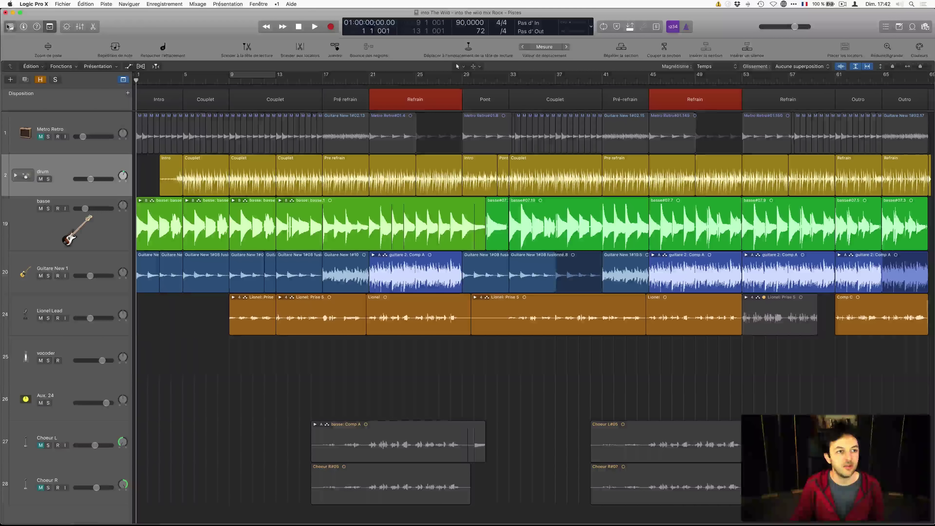
# - Show the Library and the Inspector beside the tracks, and hide both again
pyautogui.click(10, 27)
pyautogui.click(23, 26)
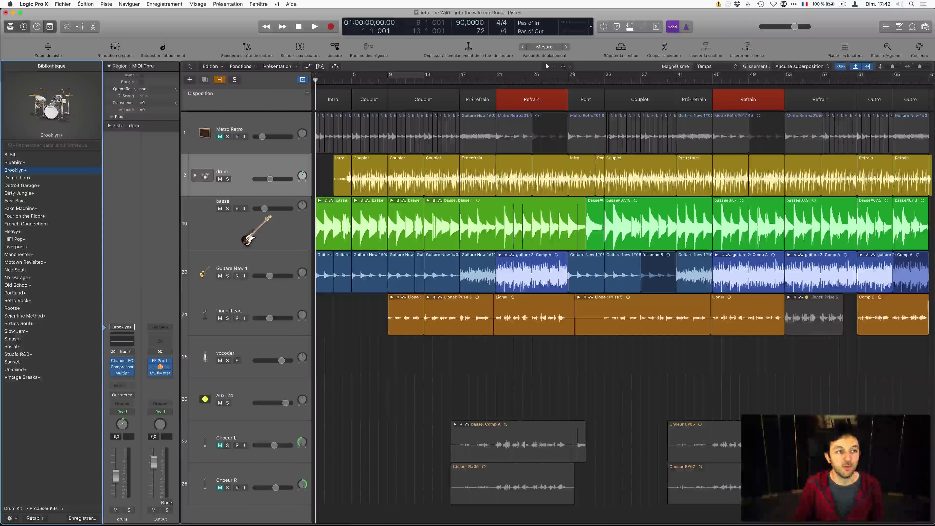
pyautogui.click(11, 26)
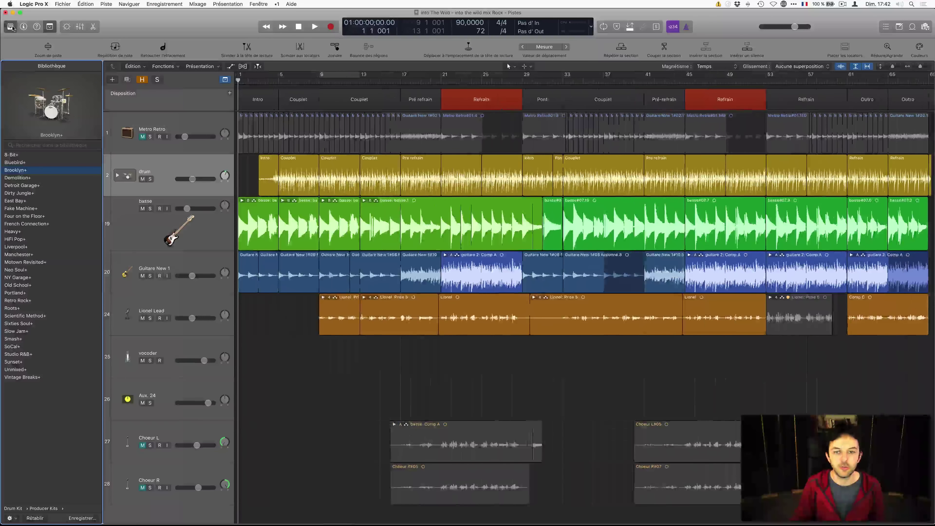
pyautogui.click(11, 27)
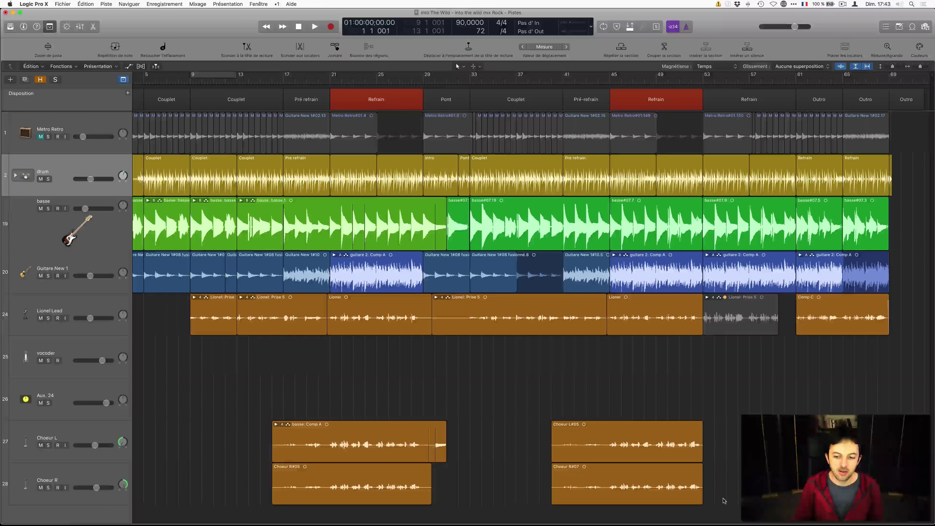
# - Select the Choeur L#05 and Choeur R#07 regions together and add a fade-in and a fade-out to both
pyautogui.moveTo(729, 504); pyautogui.dragTo(694, 457)
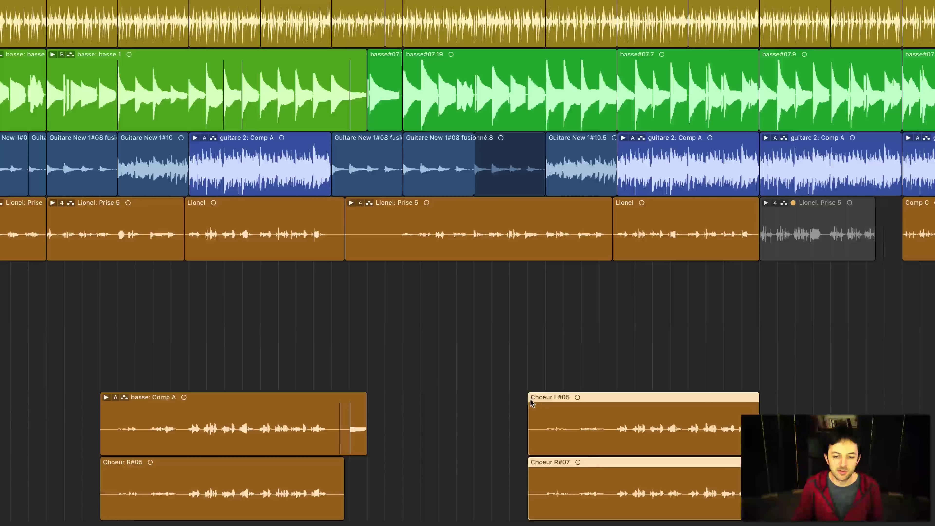
pyautogui.moveTo(531, 403); pyautogui.dragTo(571, 403)
pyautogui.moveTo(754, 405); pyautogui.dragTo(673, 403)
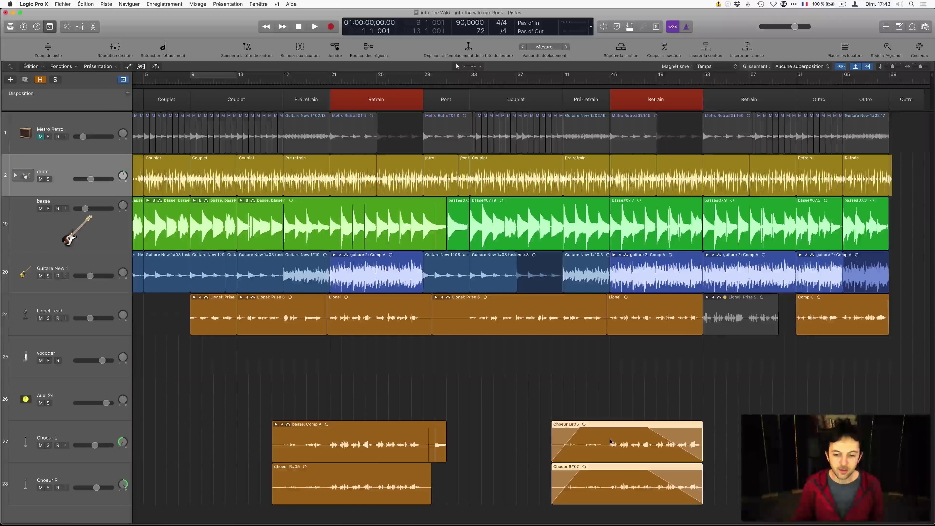
pyautogui.hotkey('alt', 'c')
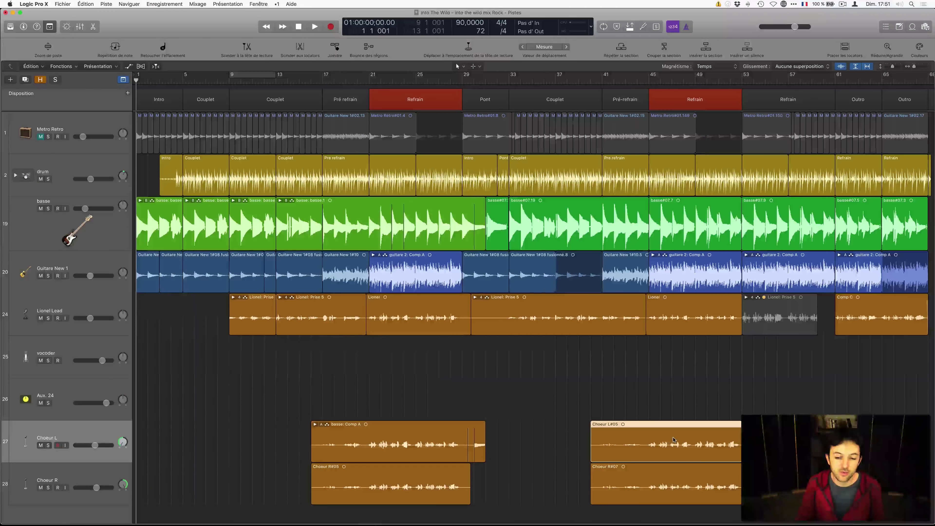
# - Open the Choeur L#05 region in the audio editor and bring up the selection processing window over the waveform's centre
pyautogui.doubleClick(664, 434)
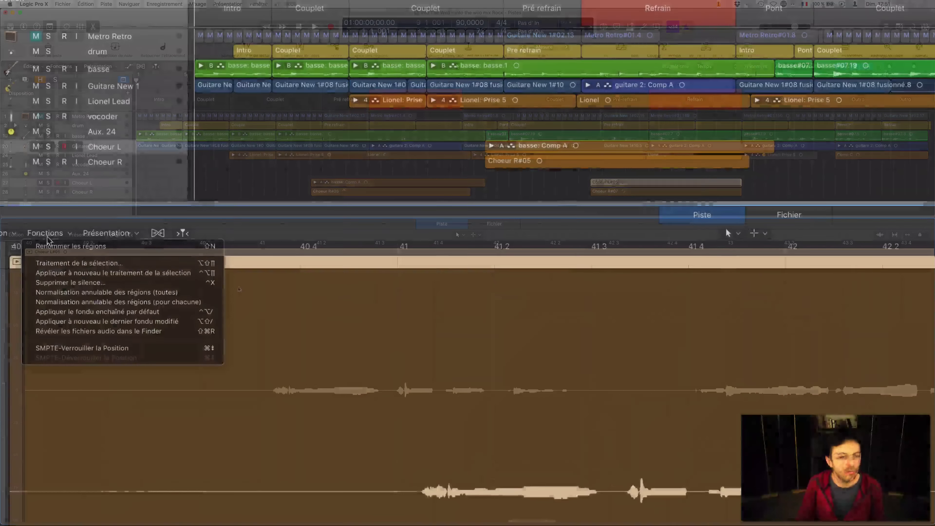
pyautogui.click(55, 262)
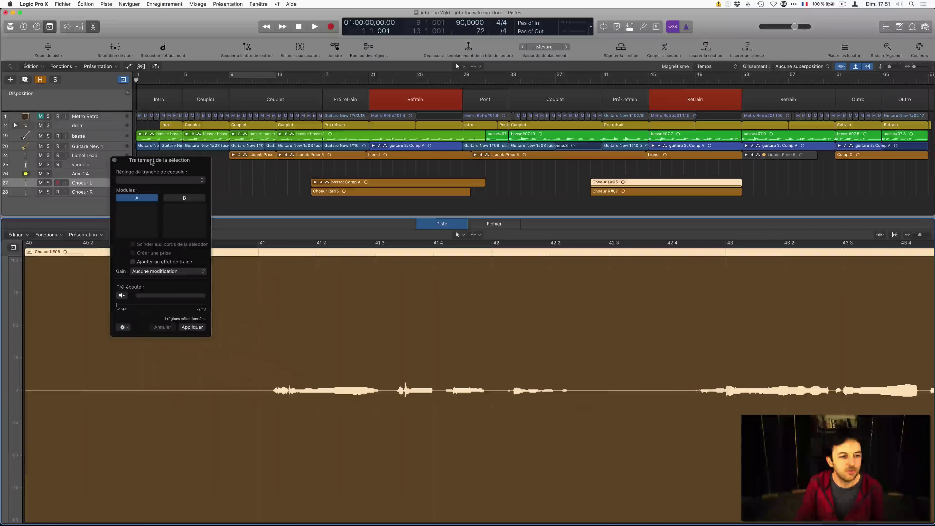
pyautogui.moveTo(200, 144); pyautogui.dragTo(540, 162)
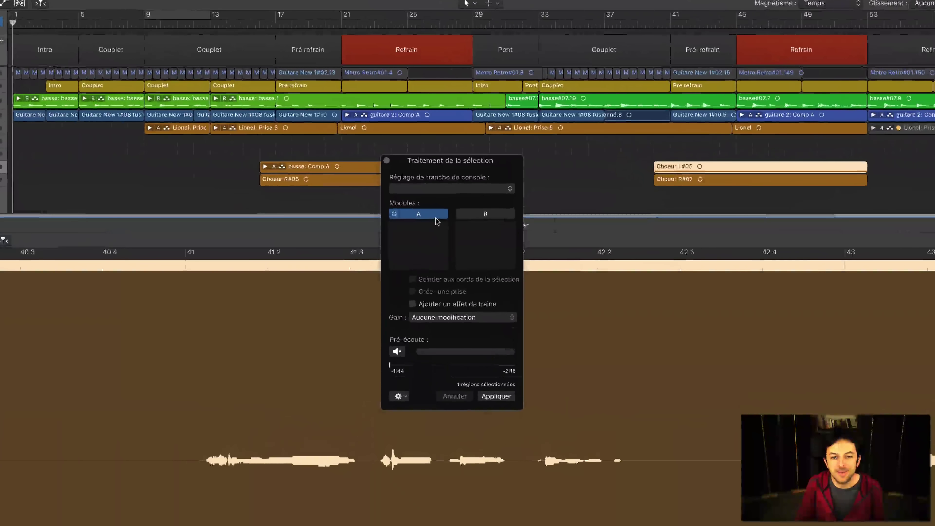
# - Load the mono Delay Designer into module set A of the selection processing
pyautogui.click(425, 230)
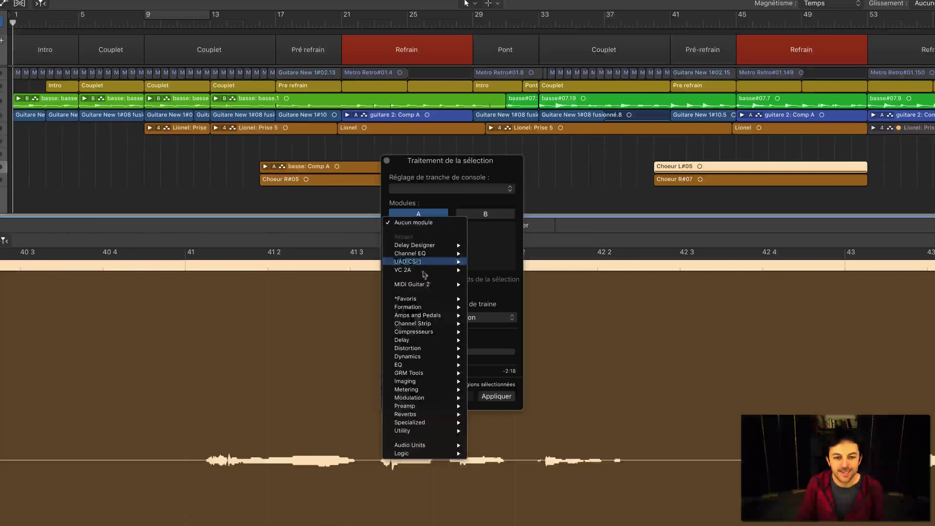
pyautogui.moveTo(409, 455)
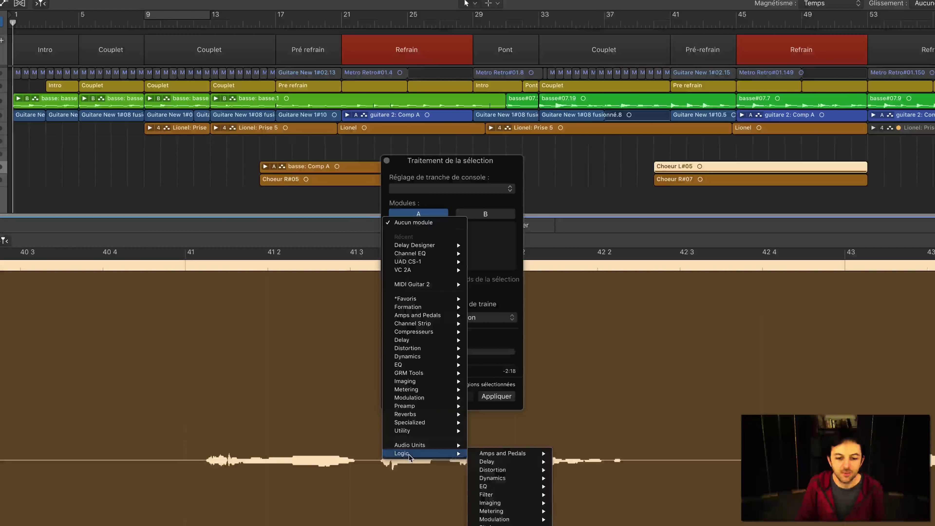
pyautogui.moveTo(508, 462)
pyautogui.moveTo(561, 464)
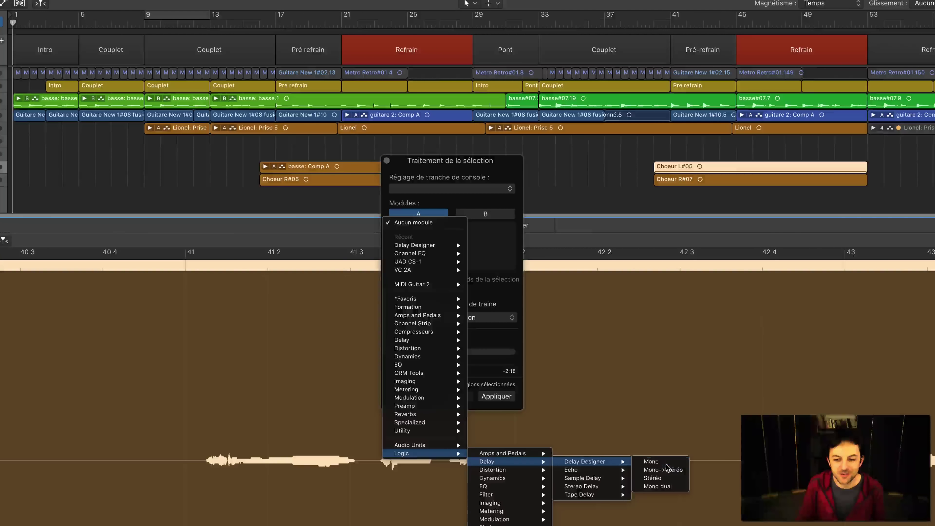
pyautogui.click(659, 463)
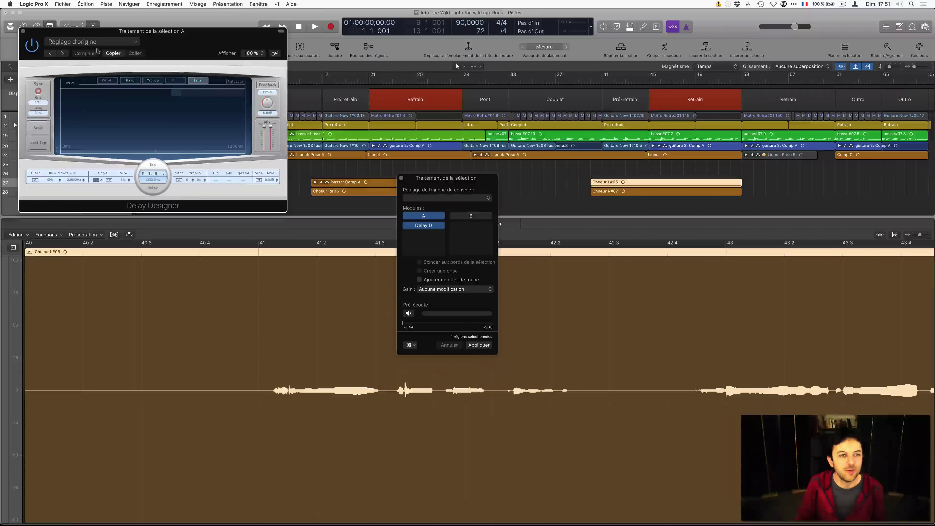
pyautogui.moveTo(92, 36); pyautogui.dragTo(252, 169)
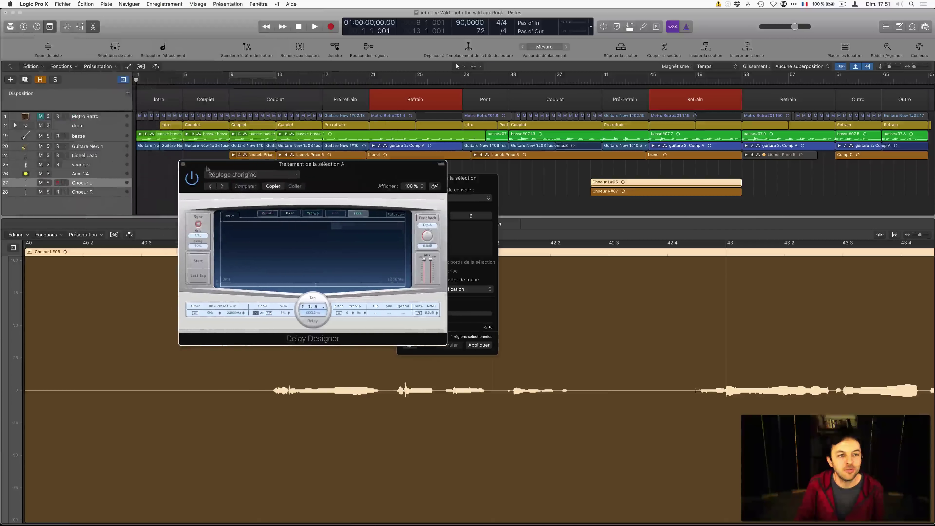
# - Look through the channel strip settings offered in the selection processing window and inspect module sets A and B
pyautogui.click(464, 199)
pyautogui.click(466, 197)
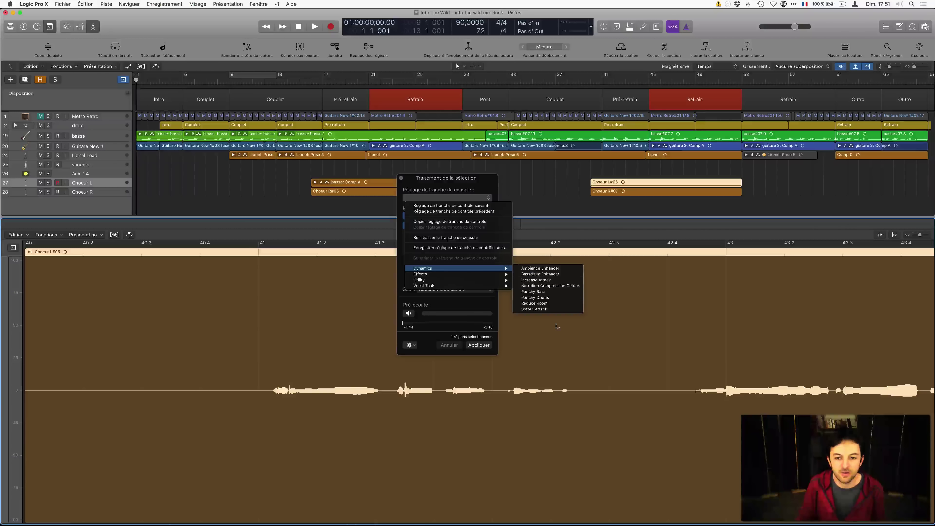
pyautogui.press('Escape')
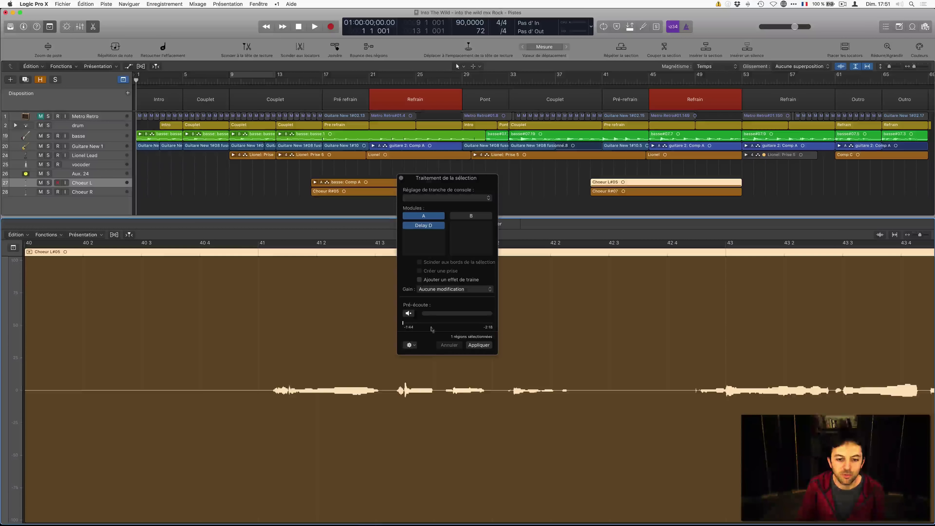
pyautogui.click(467, 216)
pyautogui.click(422, 252)
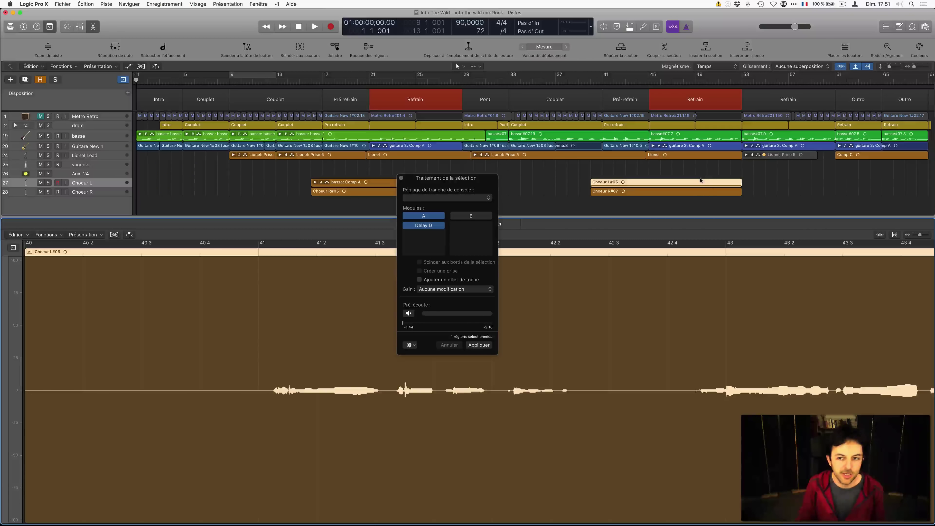
# - Show the Inspector for the Choeur L track and close the selection processing window without applying it
pyautogui.moveTo(473, 179); pyautogui.dragTo(668, 244)
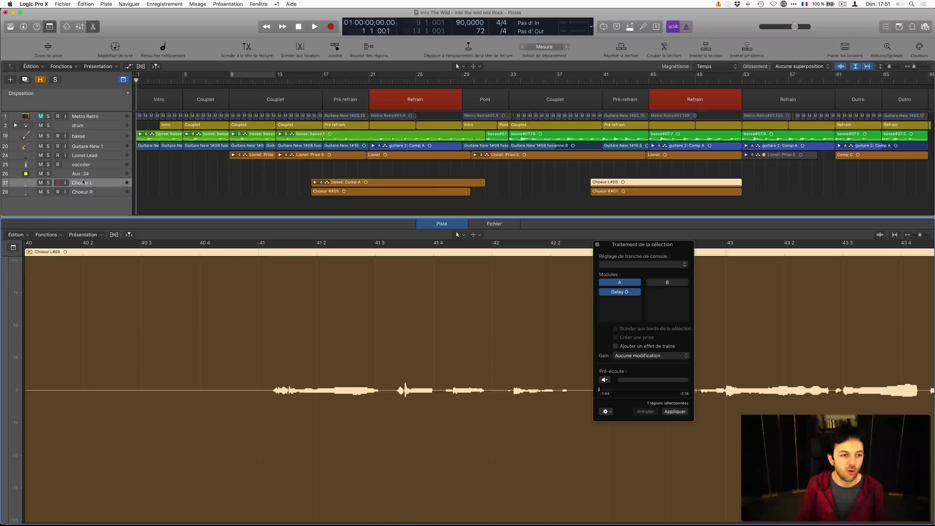
pyautogui.press('i')
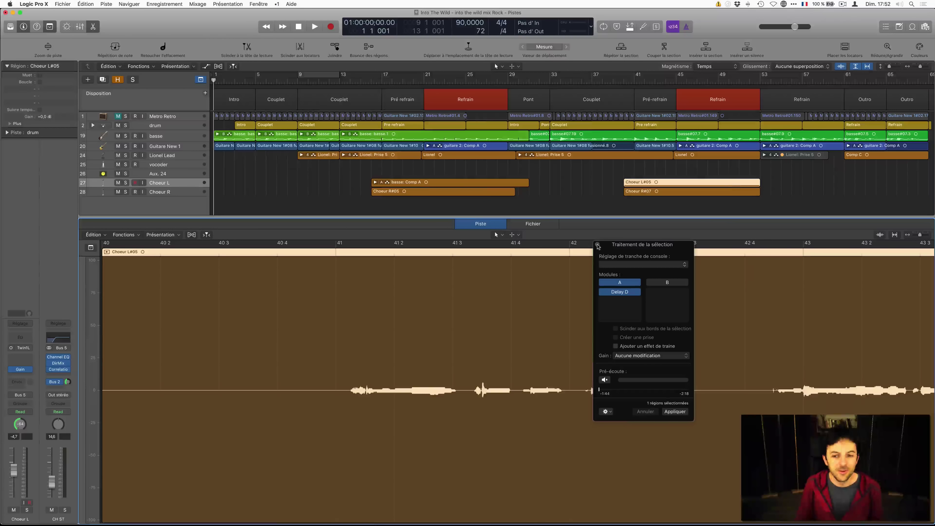
pyautogui.click(597, 246)
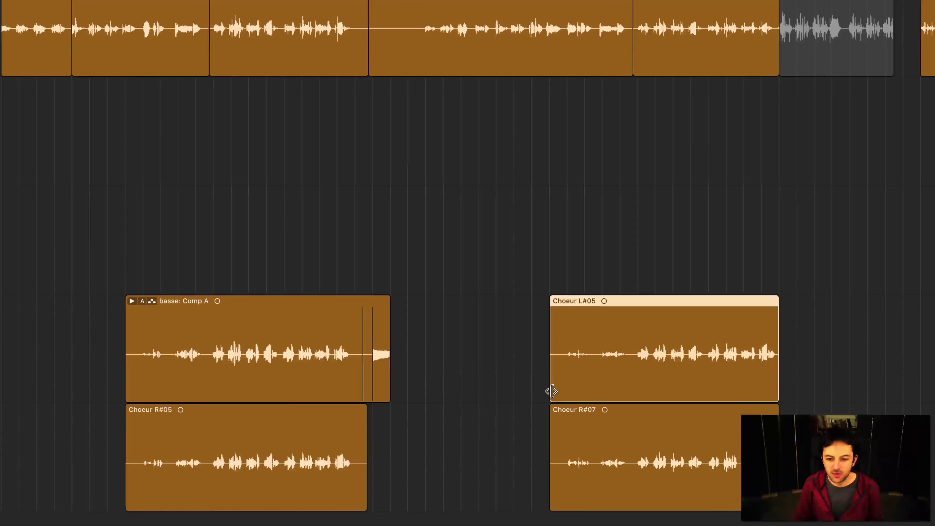
# - Grab the start and end edges of the Choeur L#05 region to preview the audio lying beyond them
pyautogui.moveTo(551, 391)
pyautogui.mouseDown()
pyautogui.moveTo(658, 387)
pyautogui.moveTo(555, 390)
pyautogui.mouseUp()
pyautogui.moveTo(774, 395)
pyautogui.mouseDown()
pyautogui.moveTo(684, 392)
pyautogui.moveTo(772, 393)
pyautogui.mouseUp()
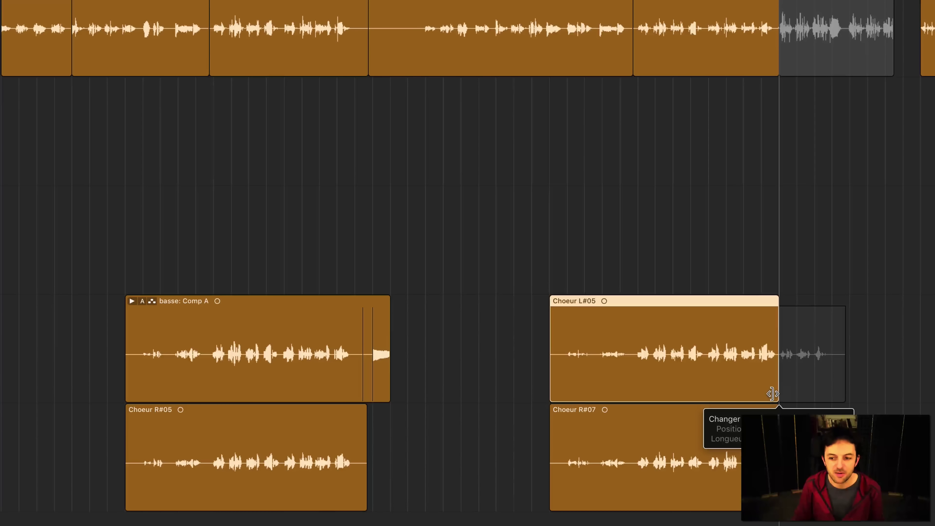
pyautogui.moveTo(773, 394); pyautogui.dragTo(771, 393)
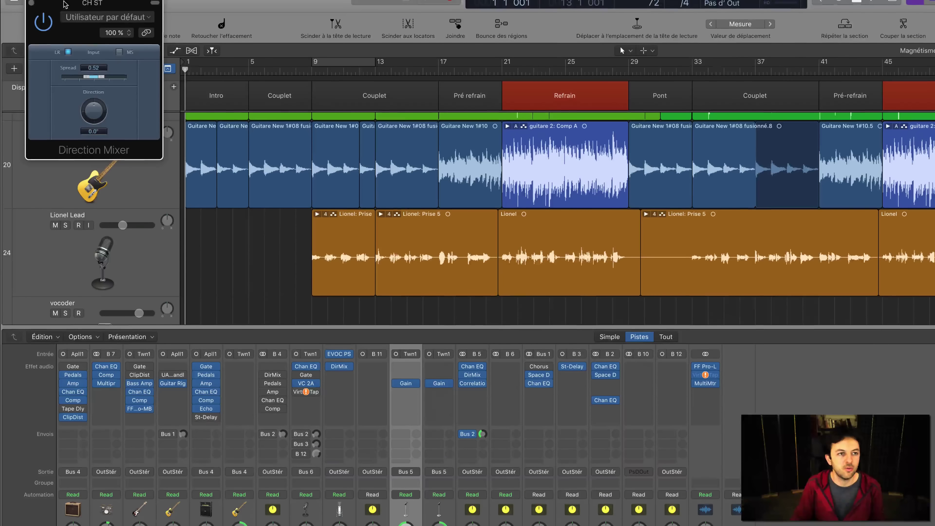
# - Widen the Direction Mixer's spread on the CH ST channel to about 0.70 and close the plug-in
pyautogui.moveTo(64, 4); pyautogui.dragTo(391, 182)
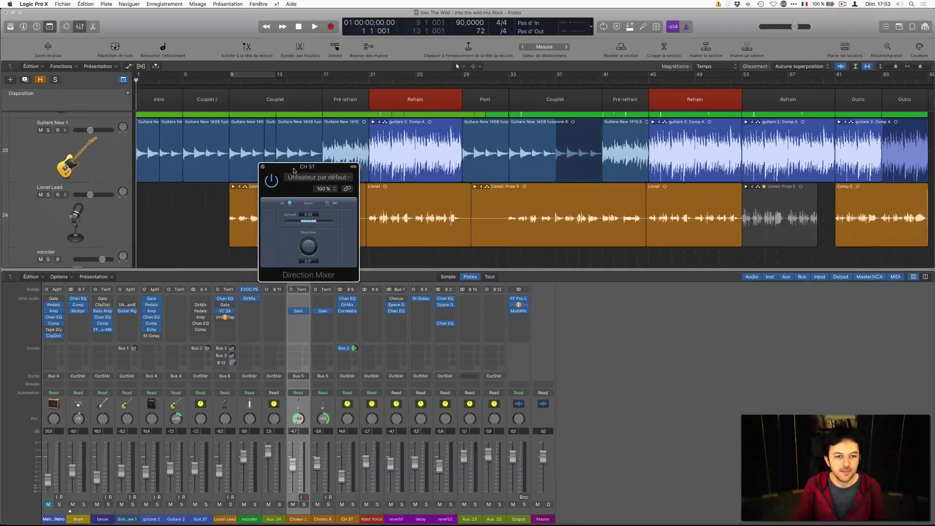
pyautogui.moveTo(292, 169); pyautogui.dragTo(368, 167)
pyautogui.moveTo(389, 213)
pyautogui.mouseDown()
pyautogui.moveTo(401, 216)
pyautogui.moveTo(387, 261)
pyautogui.moveTo(398, 213)
pyautogui.mouseUp()
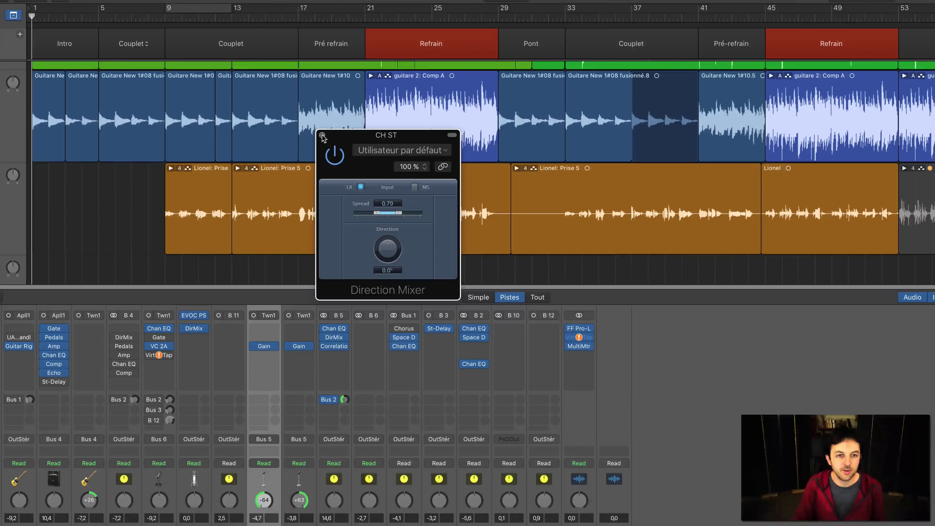
pyautogui.click(322, 135)
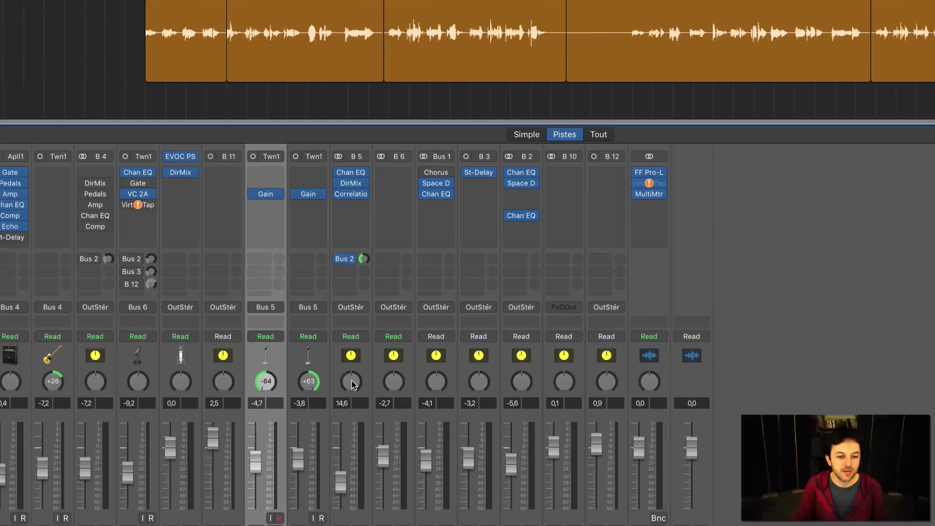
# - Switch the CH ST channel's pan mode to Panoramique stéréo, and invert its left and right sides and back
pyautogui.rightClick(351, 383)
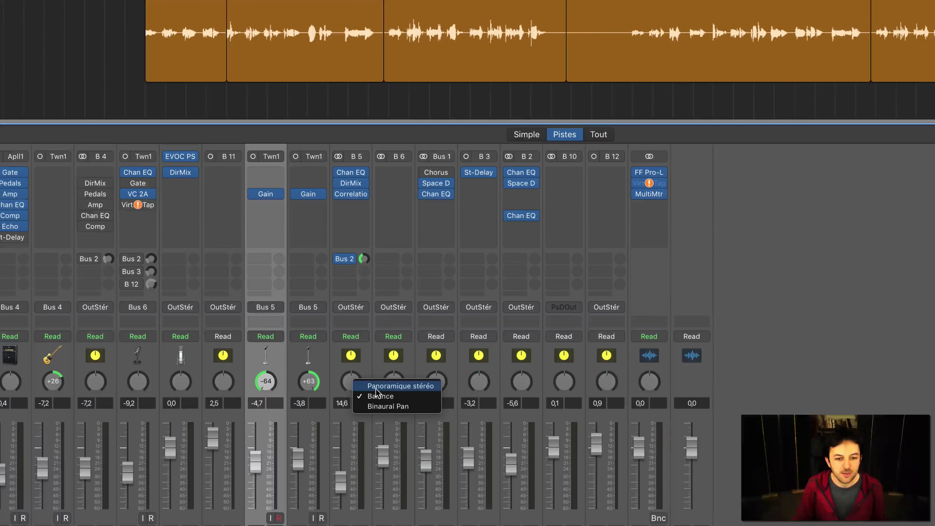
pyautogui.click(408, 389)
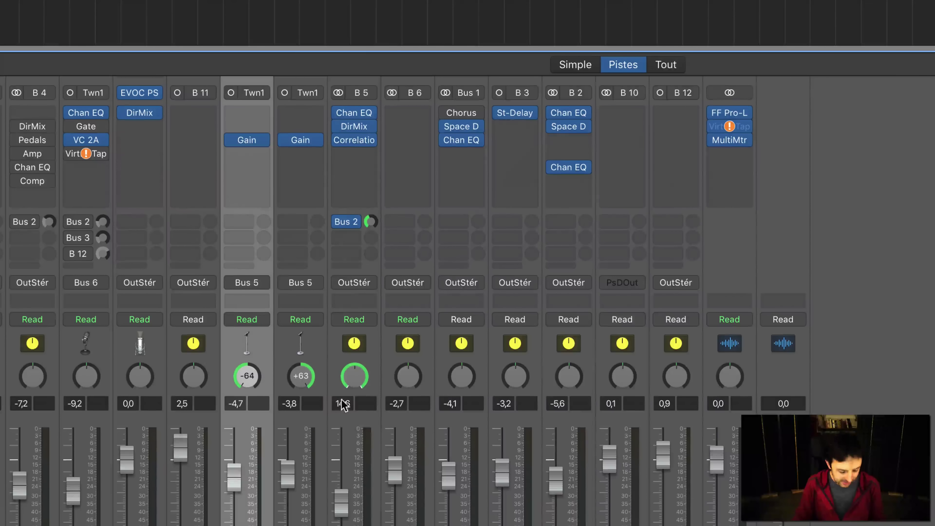
pyautogui.click(354, 379)
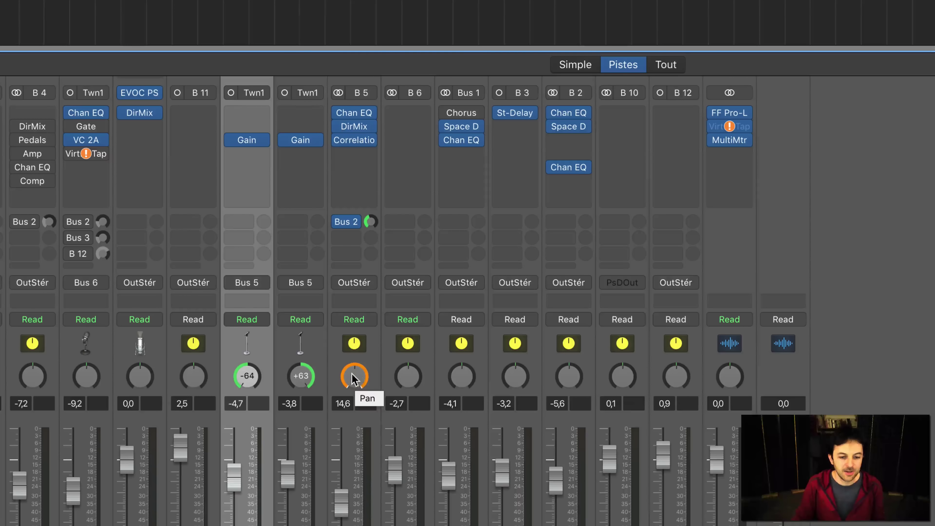
pyautogui.click(353, 379)
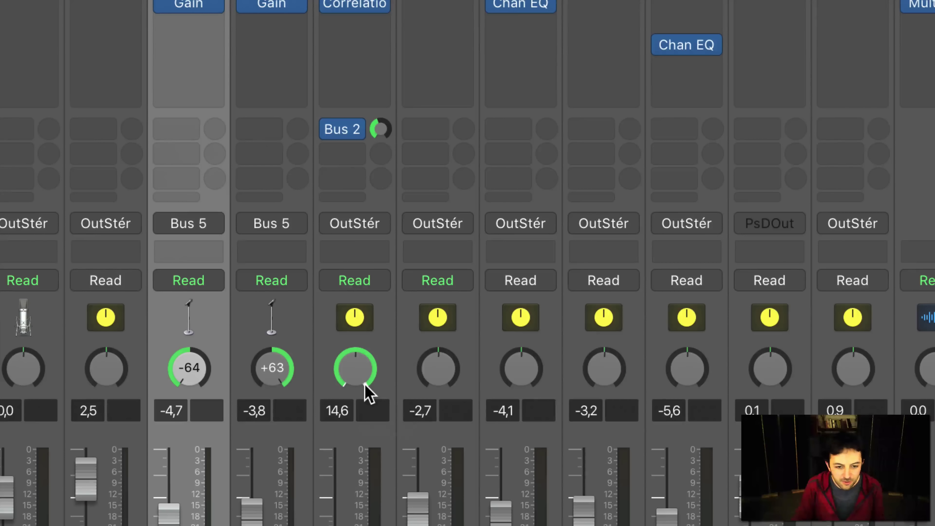
# - Try the CH ST stereo pan at -17, reset it to centre, and try a slight adjustment of about -2
pyautogui.moveTo(365, 384); pyautogui.dragTo(346, 412)
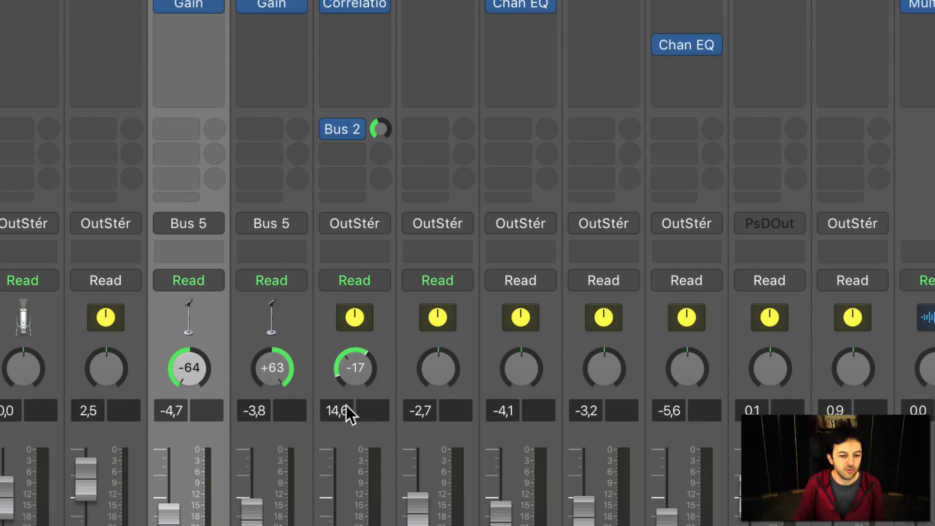
pyautogui.keyDown('alt'); pyautogui.click(356, 362); pyautogui.keyUp('alt')
pyautogui.click(355, 370)
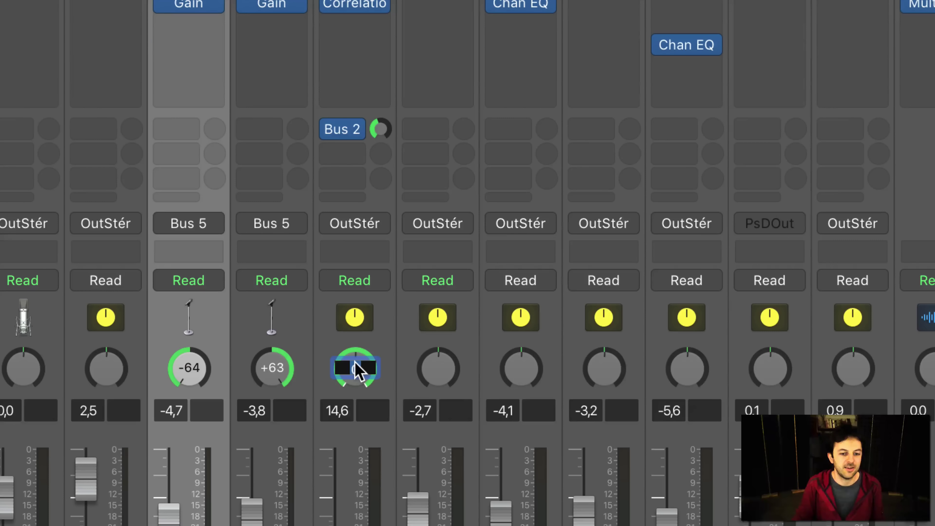
pyautogui.moveTo(365, 390); pyautogui.dragTo(365, 391)
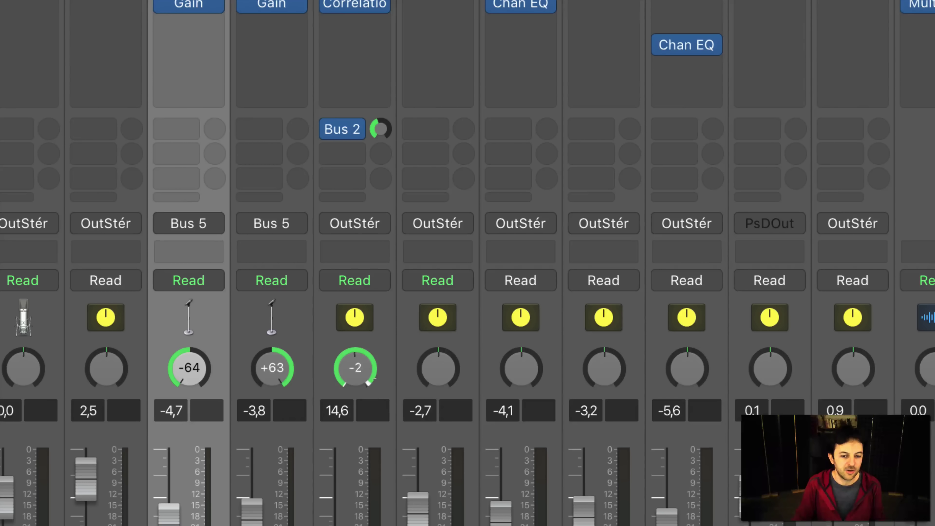
# - Open the EVOC 20 PolySynth on the vocoder channel and examine the sources available for its side chain
pyautogui.scroll(4, 359, 396)
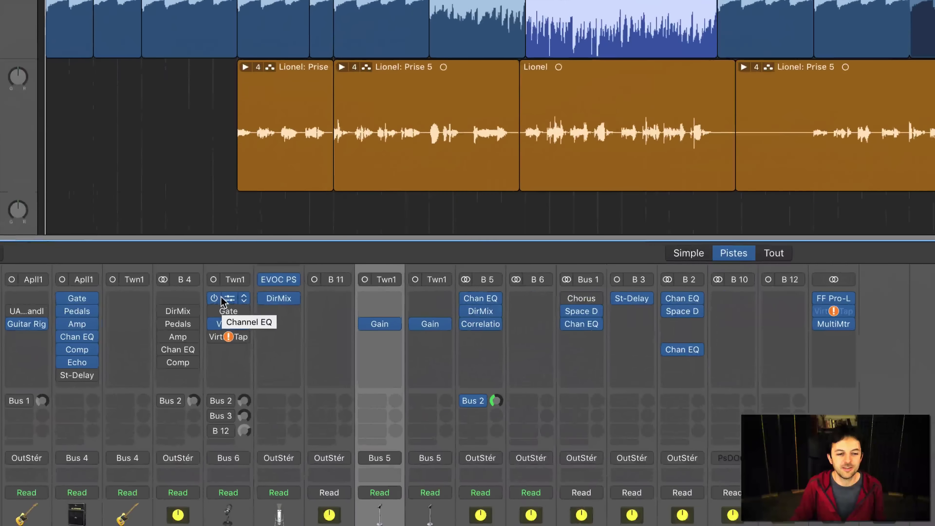
pyautogui.click(280, 282)
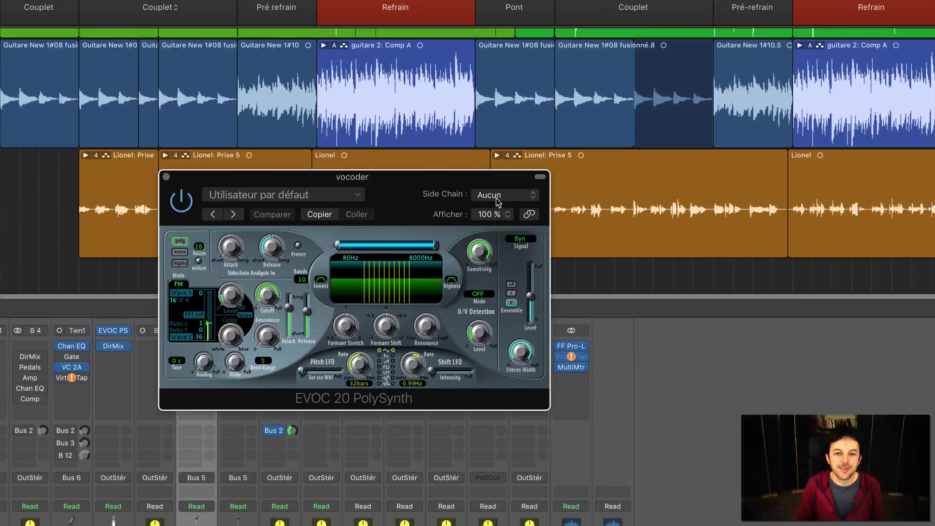
pyautogui.click(507, 200)
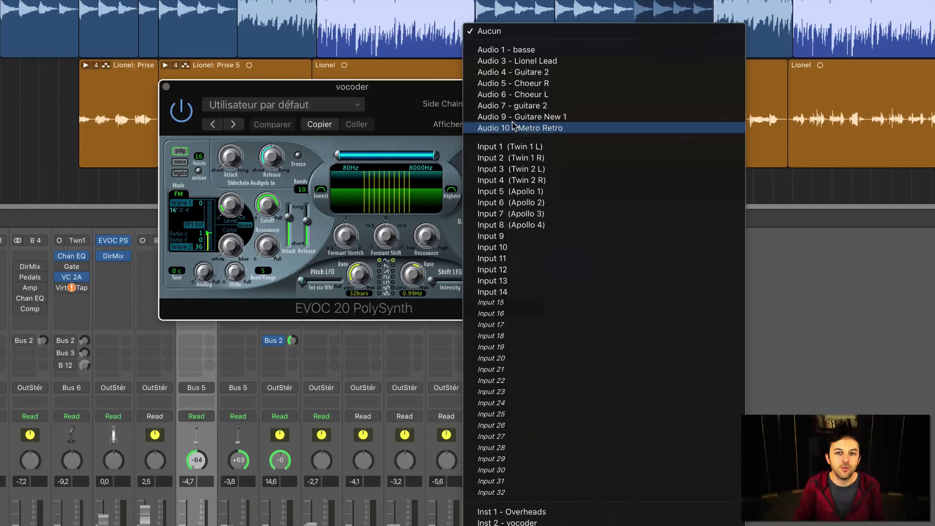
pyautogui.click(438, 99)
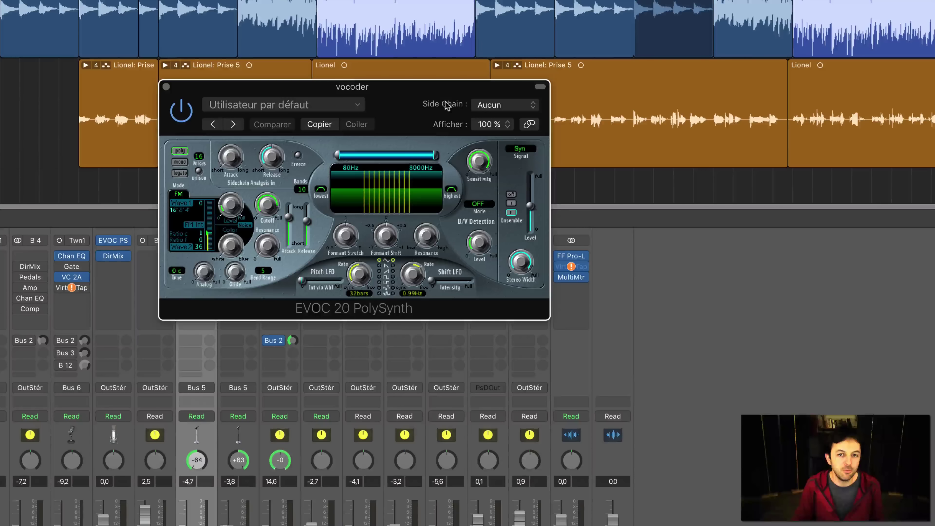
pyautogui.click(509, 109)
pyautogui.click(509, 97)
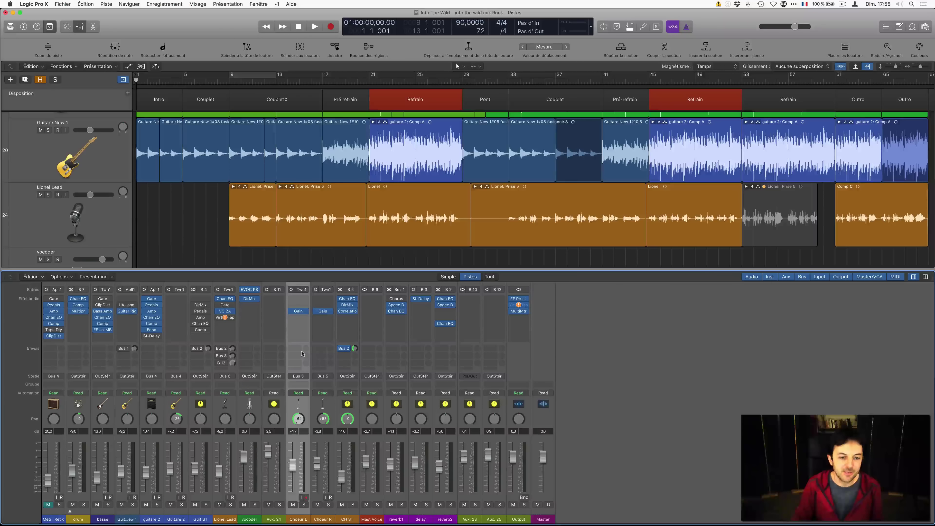
# - Examine the routing choices for an empty send slot on the Choeur L channel
pyautogui.click(302, 354)
pyautogui.moveTo(309, 380)
pyautogui.moveTo(358, 512)
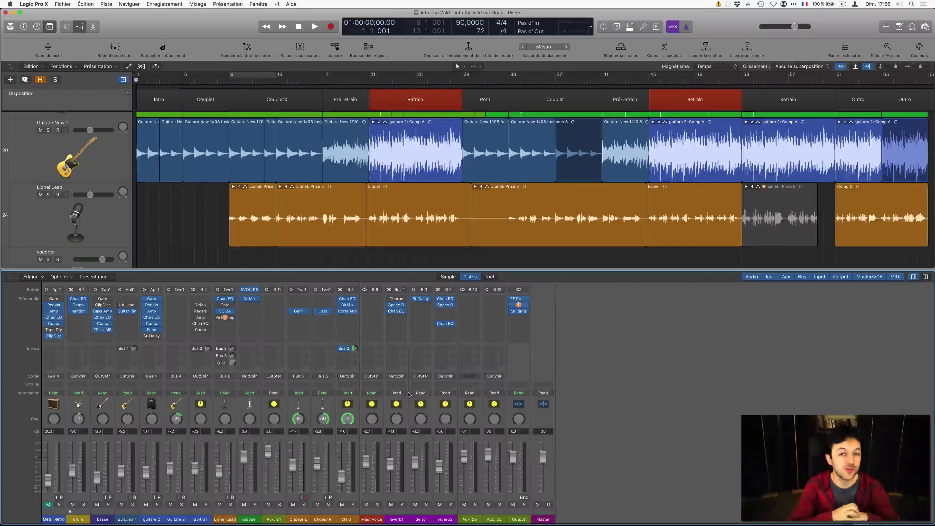
# - Insert the Modulator MIDI effect on the vocoder channel
pyautogui.click(253, 320)
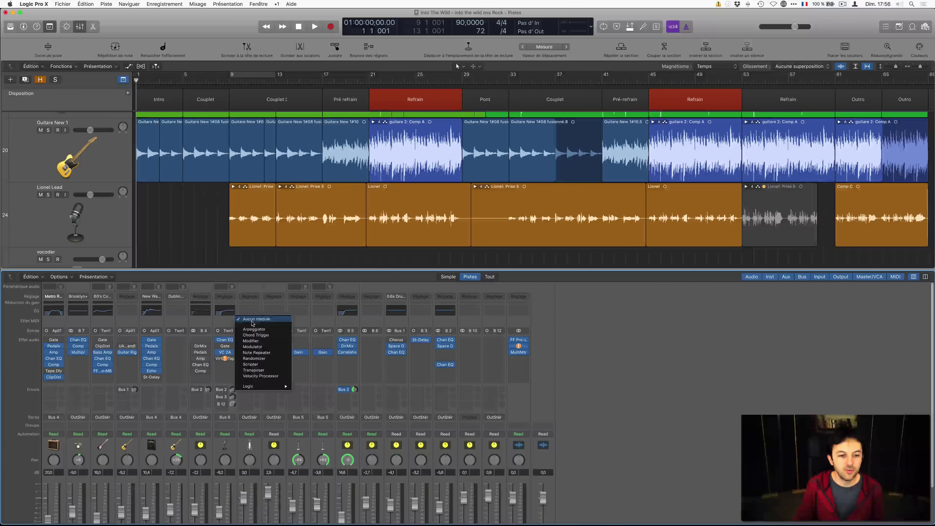
pyautogui.click(274, 349)
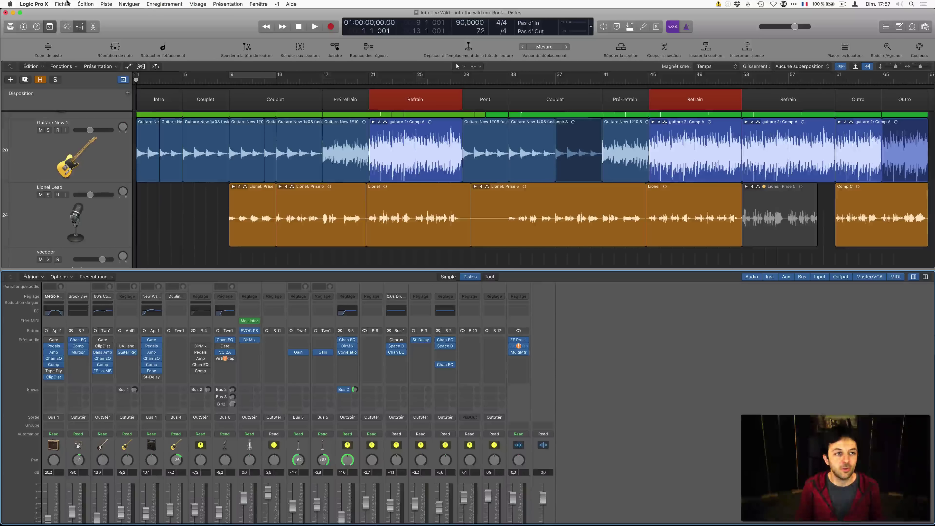
# - Bring up the project cleanup options to examine what can be purged from the project
pyautogui.click(63, 3)
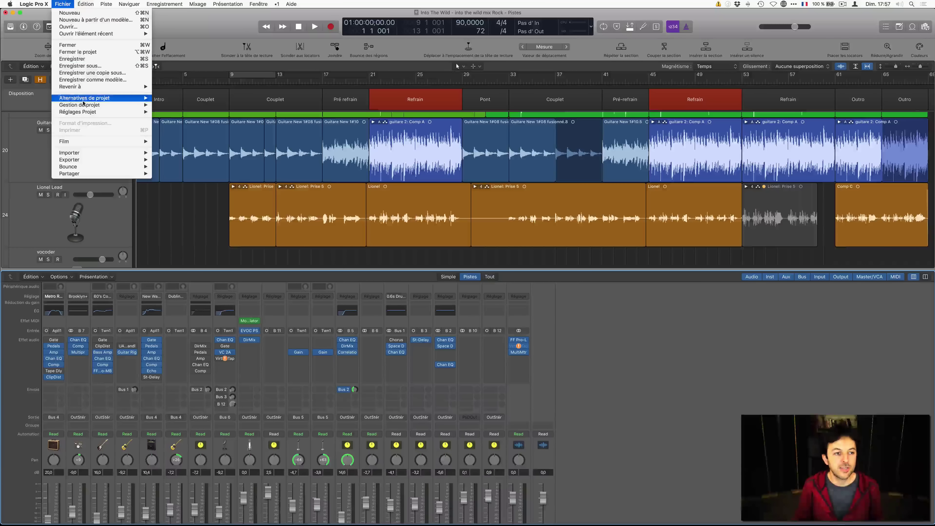
pyautogui.moveTo(79, 105)
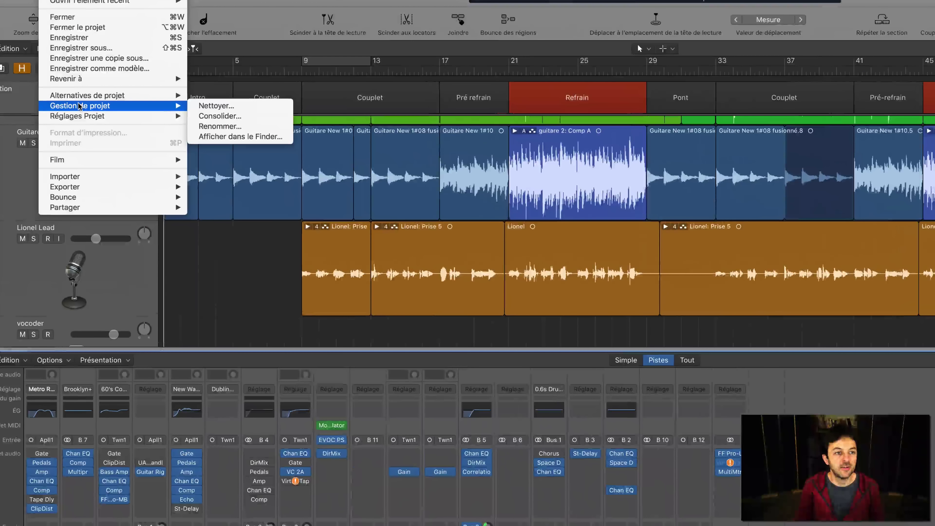
pyautogui.click(172, 105)
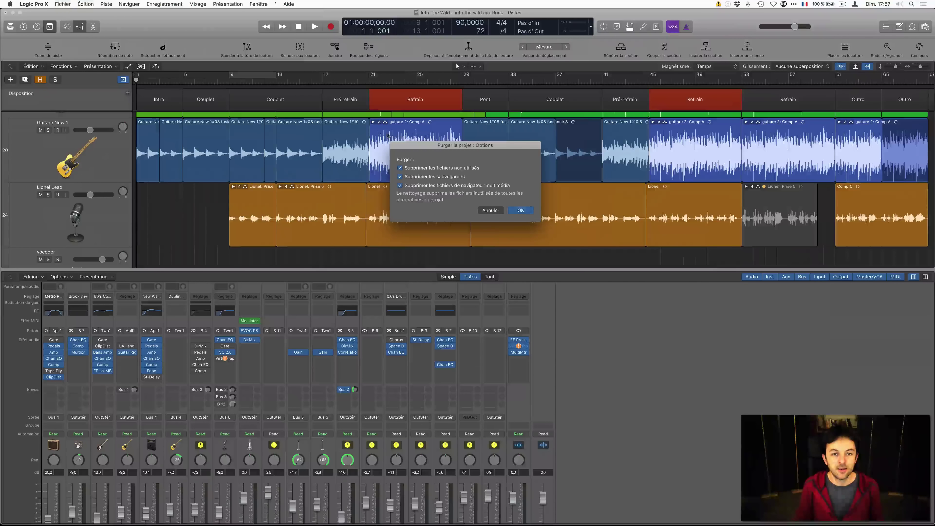
pyautogui.moveTo(444, 149); pyautogui.dragTo(434, 153)
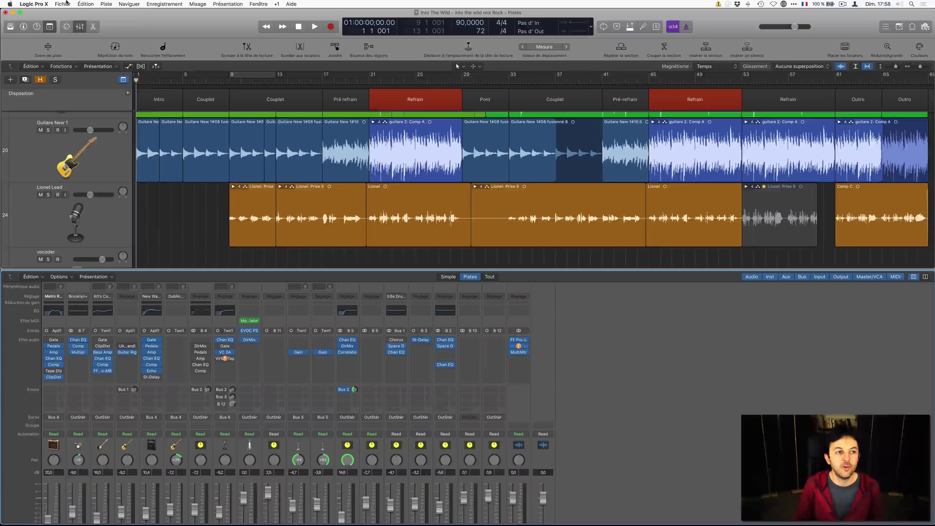
# - Bring up the project's film commands
pyautogui.click(67, 3)
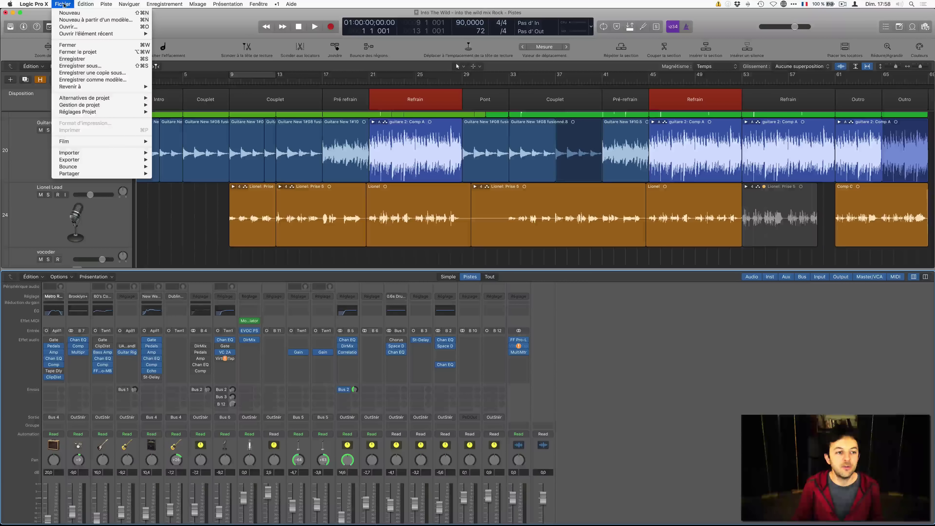
pyautogui.moveTo(83, 142)
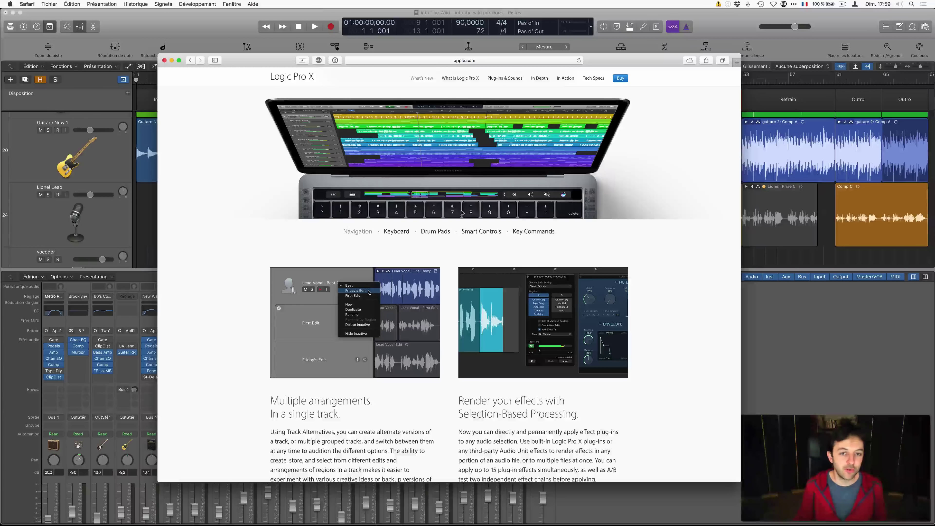
# - On Apple's Logic Pro X page in Safari, preview the Touch Bar's Keyboard, Drum Pads, Smart Controls and Key Commands modes
pyautogui.click(397, 232)
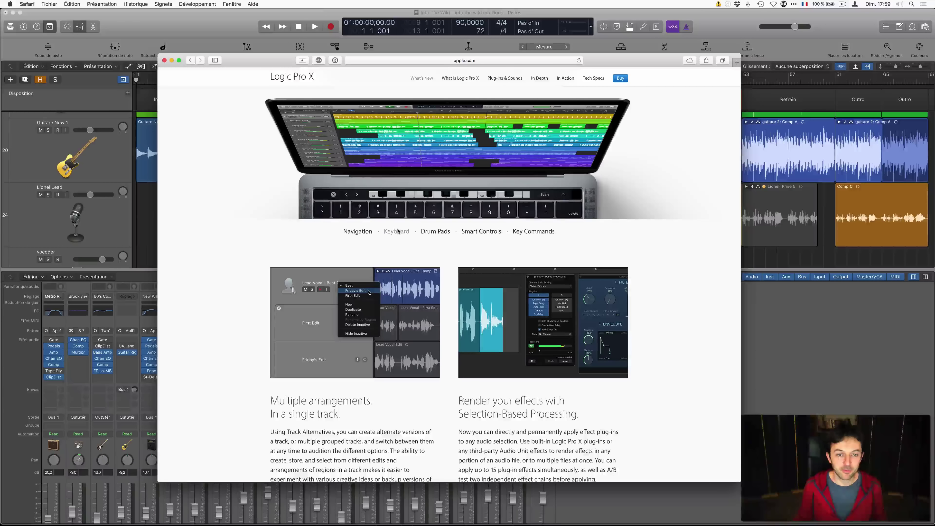
pyautogui.click(435, 232)
pyautogui.click(481, 231)
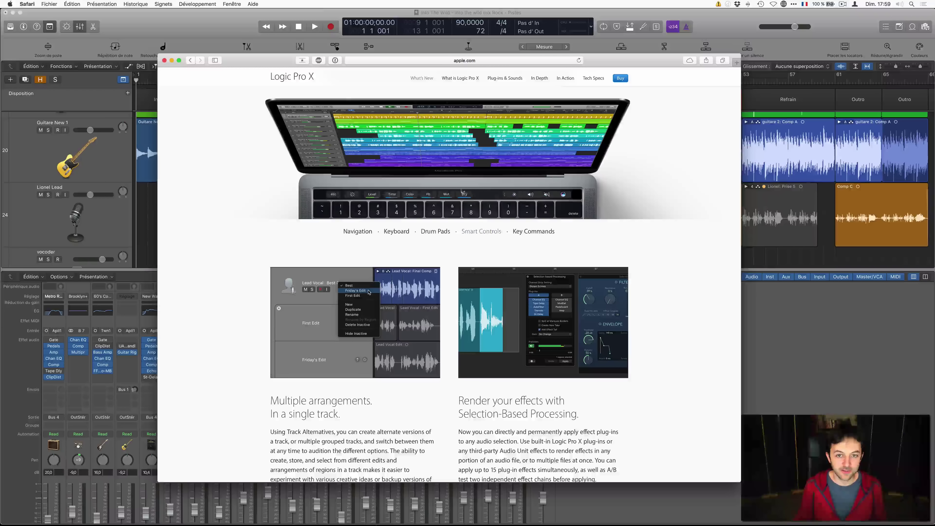
pyautogui.click(526, 232)
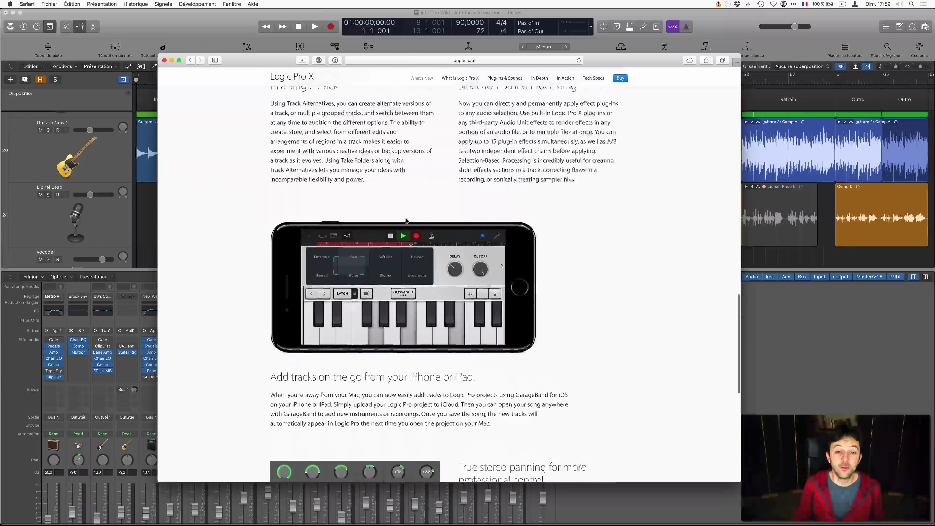
# - Review the page's sections on track alternatives, selection-based processing and adding tracks from iPhone or iPad, and return to Logic Pro X
pyautogui.scroll(1, 406, 221)
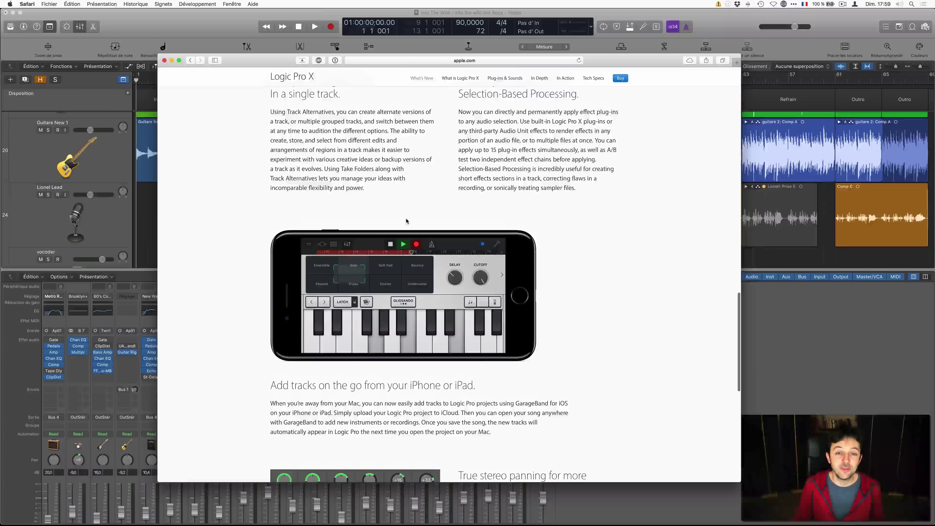
pyautogui.scroll(3, 406, 221)
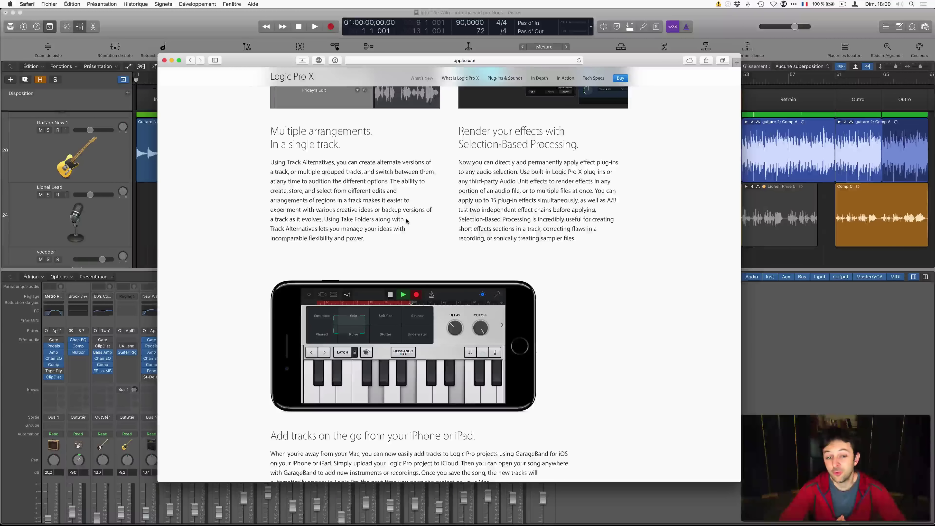
pyautogui.press('super+Tab')
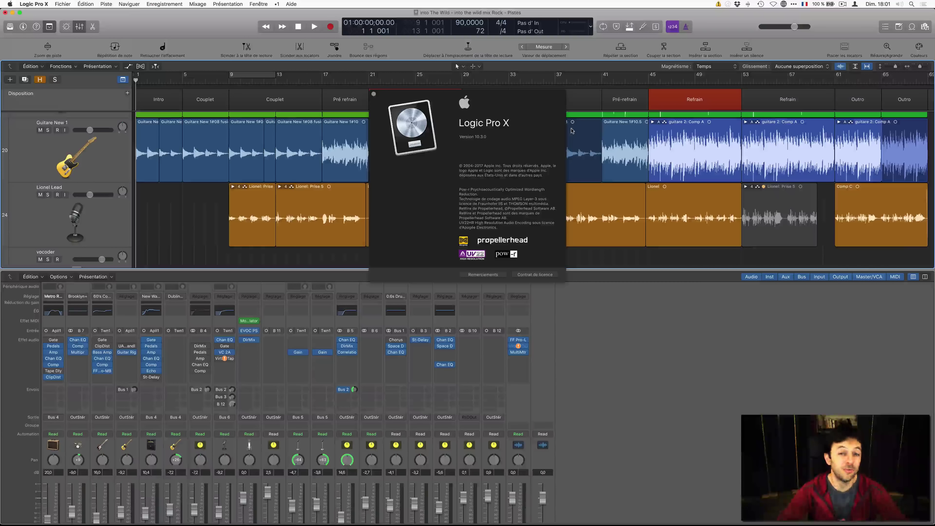